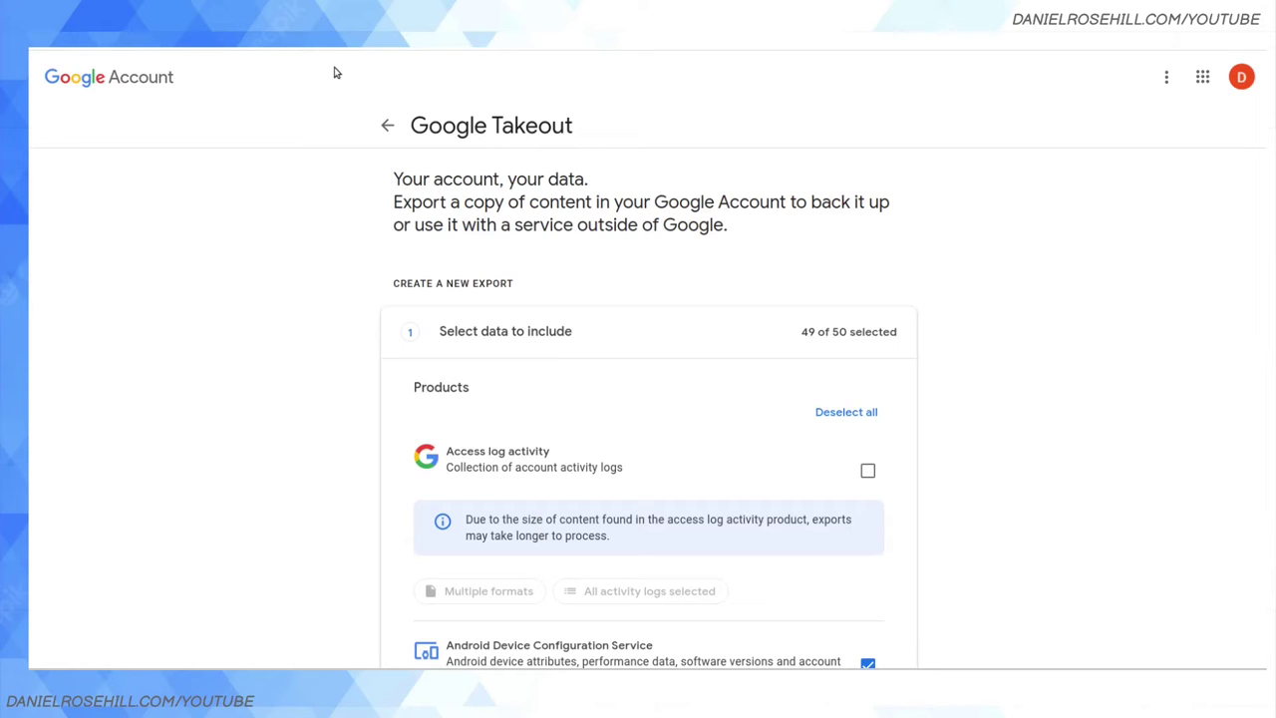
# Scroll down and back up through the Products list to review the available products.
pyautogui.scroll(-3, 764, 376)
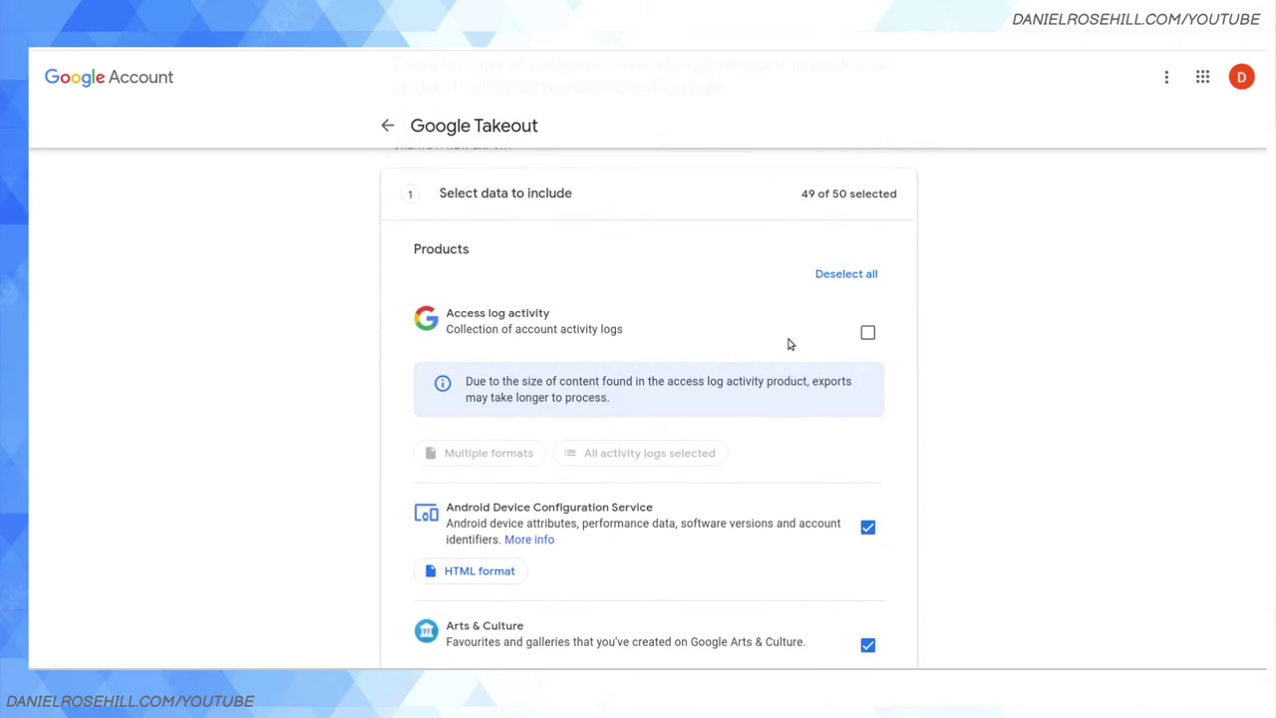
pyautogui.scroll(-3, 769, 351)
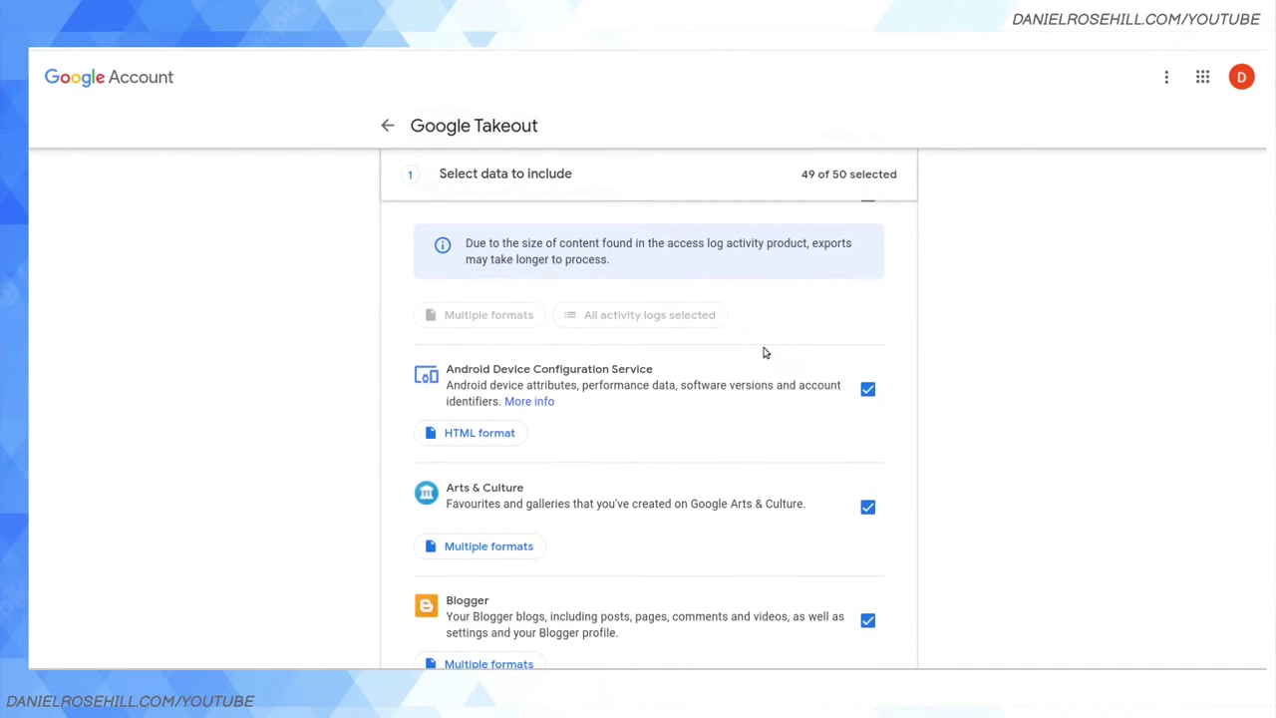
pyautogui.scroll(1, 1059, 311)
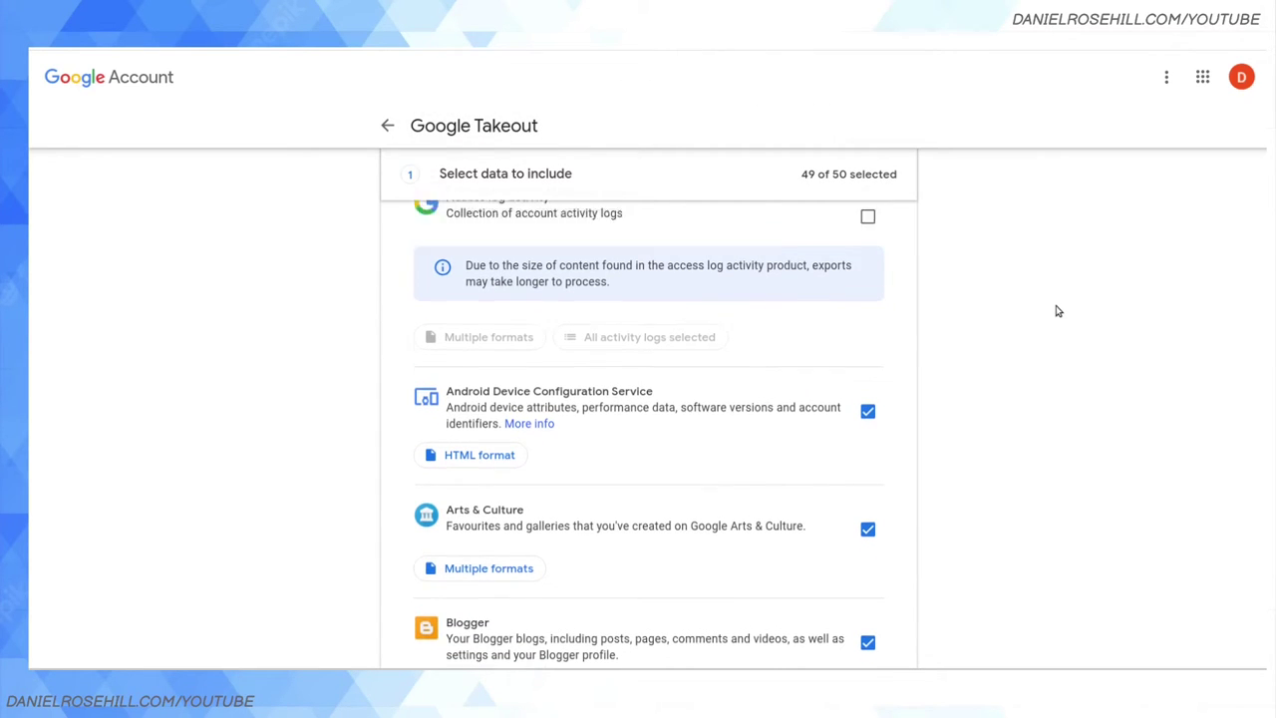
pyautogui.scroll(5, 1059, 311)
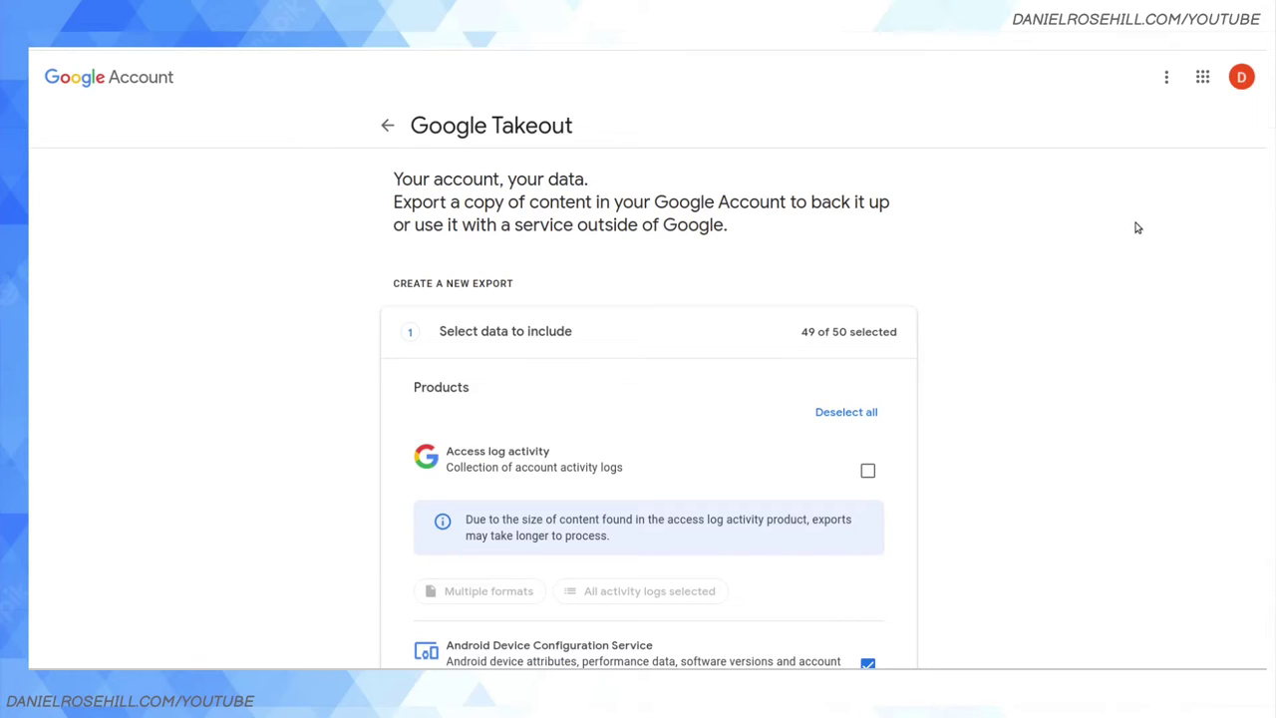
pyautogui.scroll(-1, 926, 264)
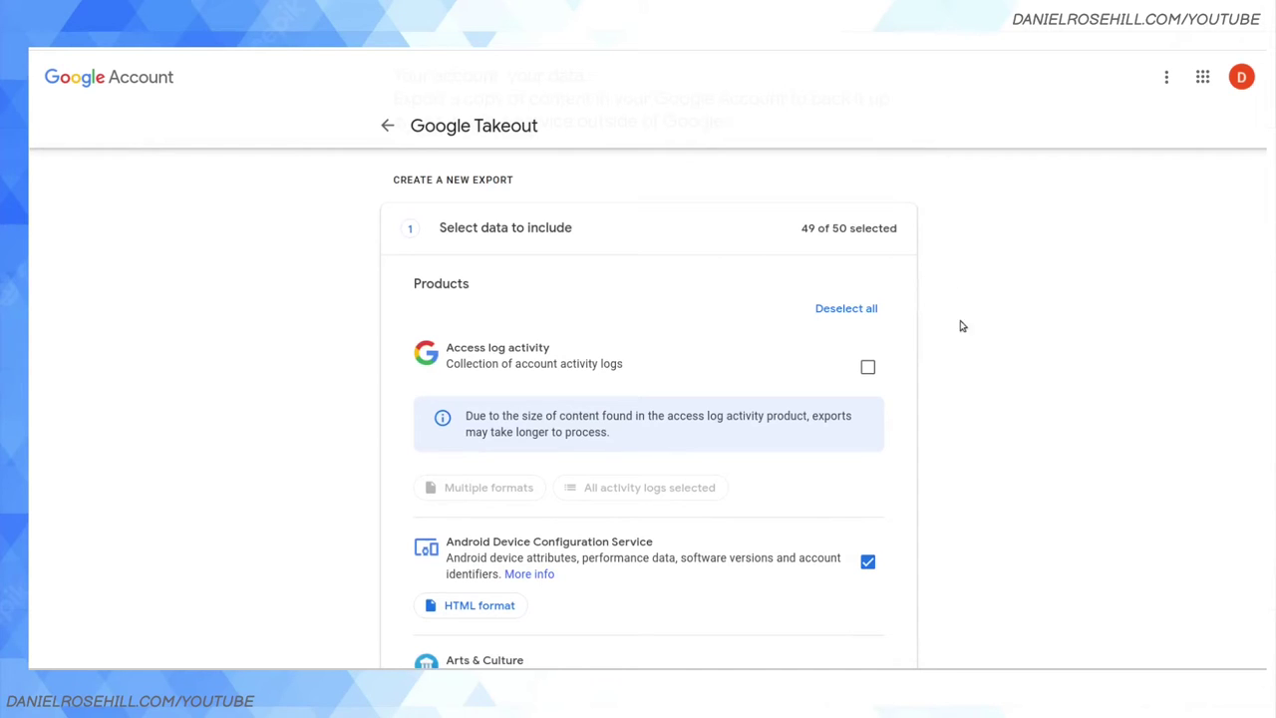
pyautogui.scroll(-1, 962, 347)
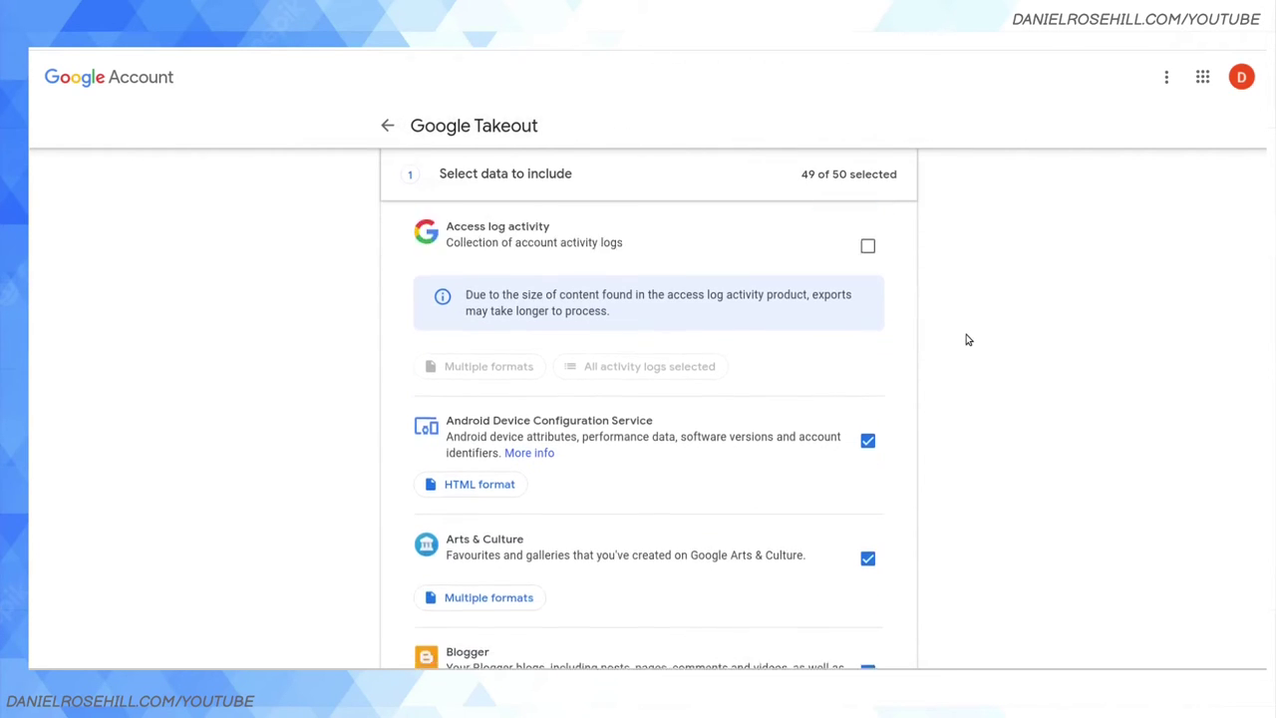
pyautogui.scroll(1, 966, 340)
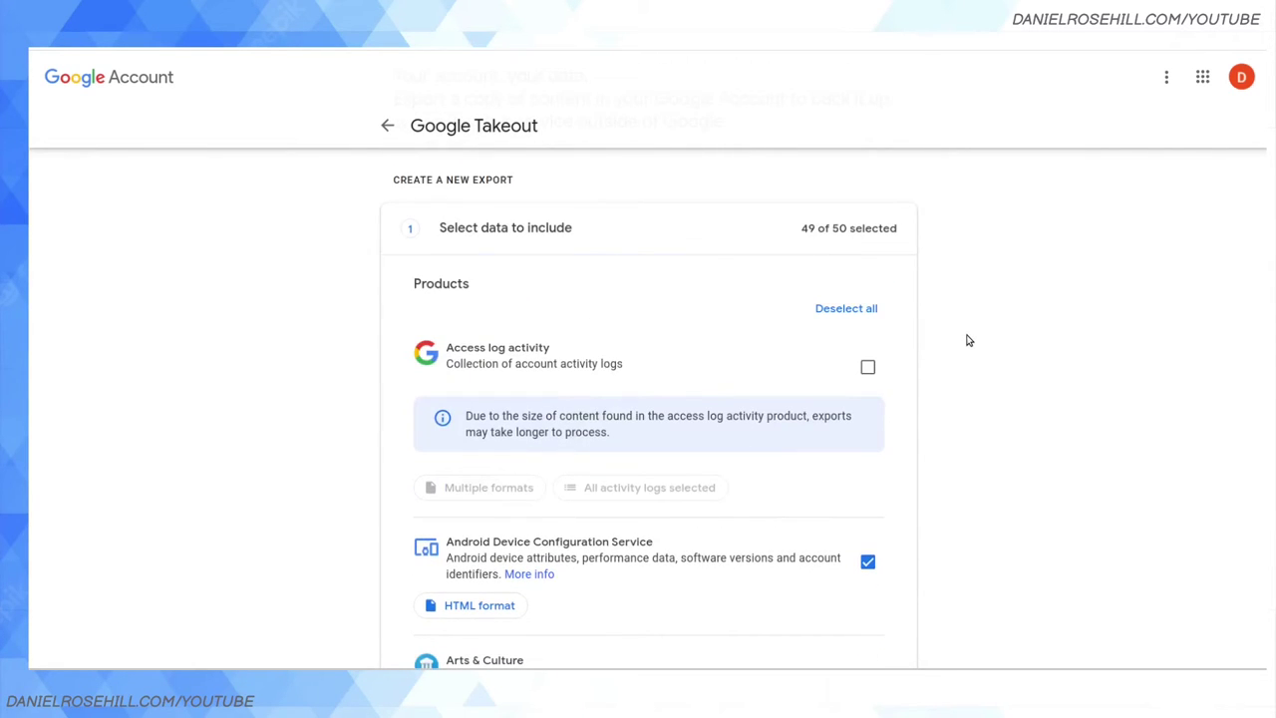
pyautogui.scroll(1, 847, 315)
pyautogui.click(850, 342)
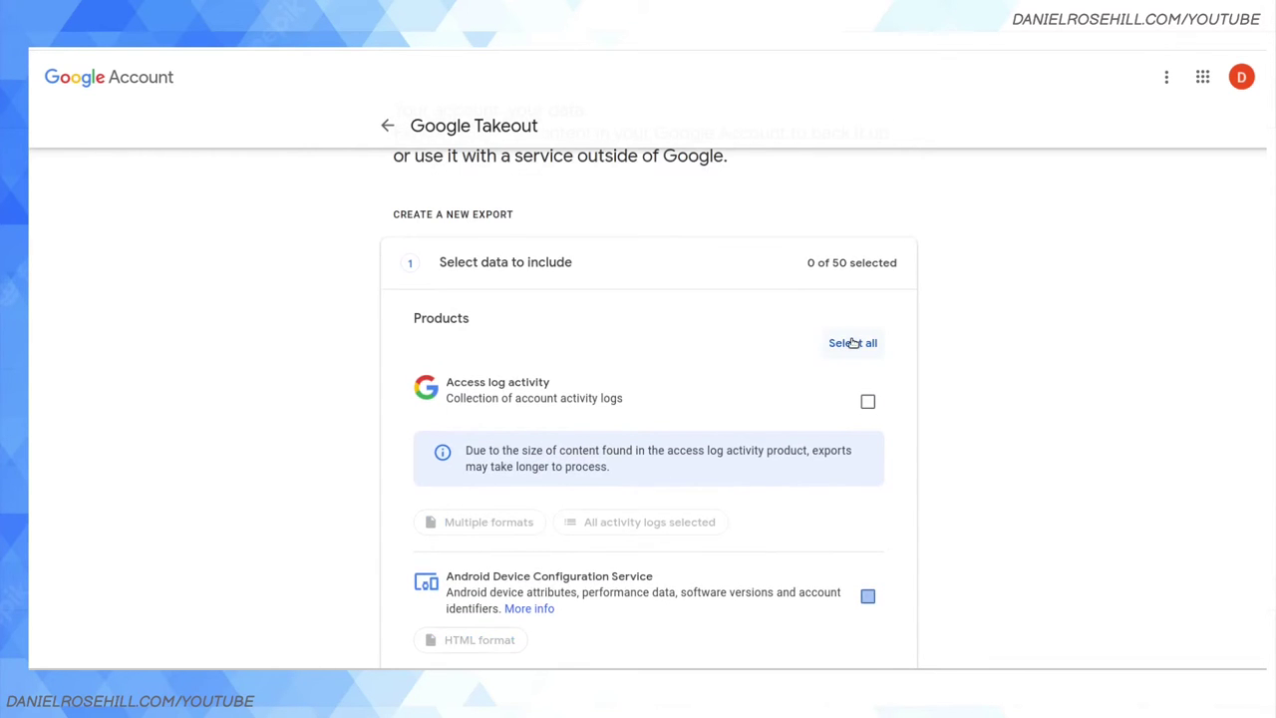
pyautogui.scroll(1, 852, 342)
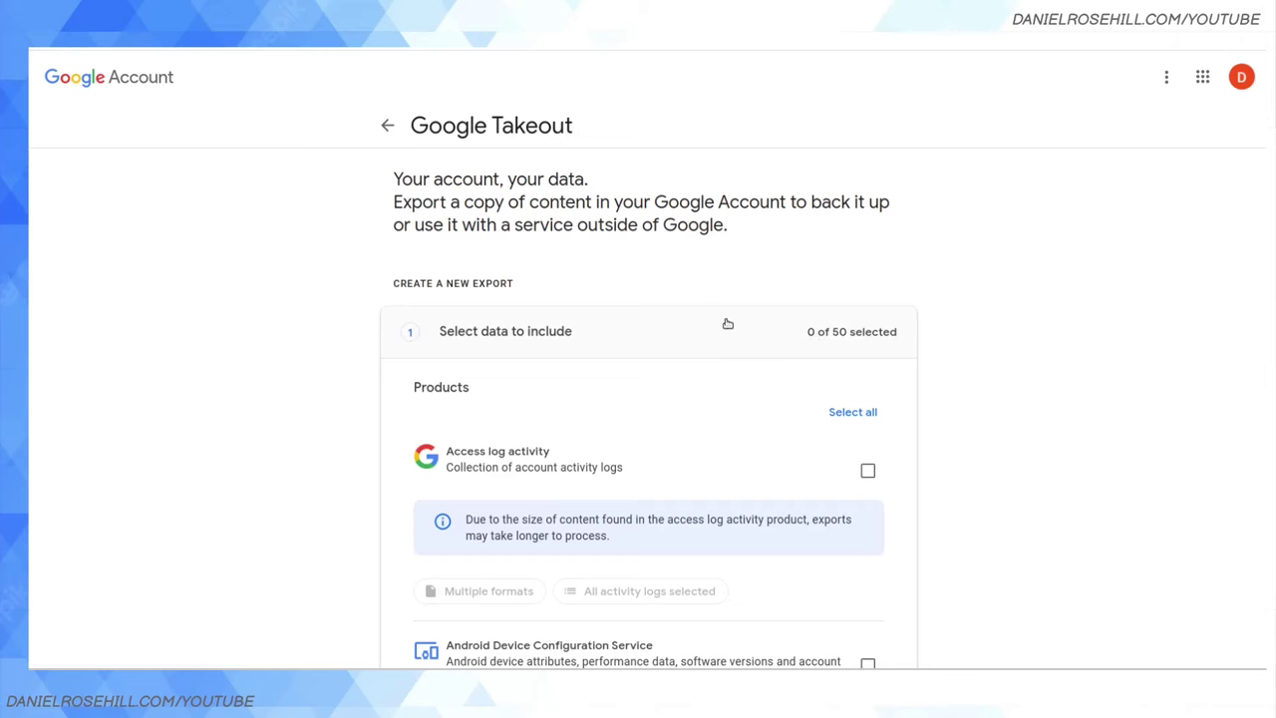
pyautogui.scroll(-1, 756, 315)
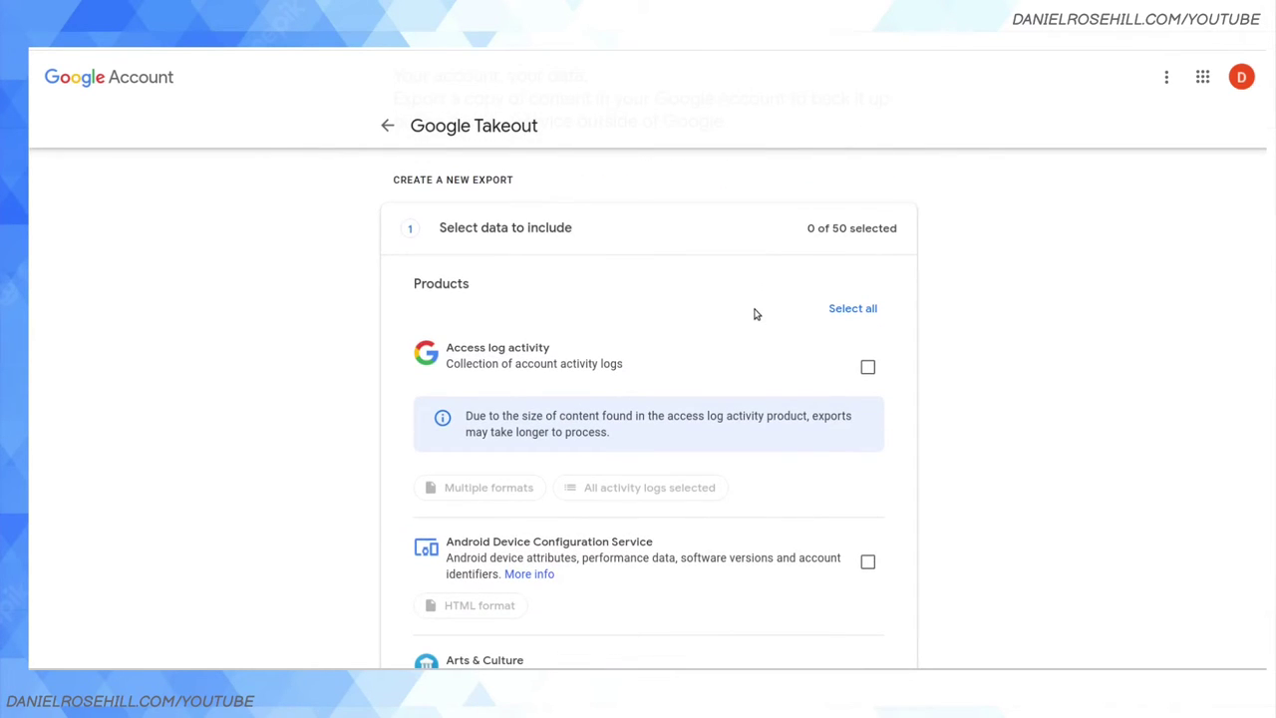
pyautogui.scroll(-1, 754, 316)
pyautogui.scroll(1, 753, 318)
pyautogui.scroll(-1, 926, 313)
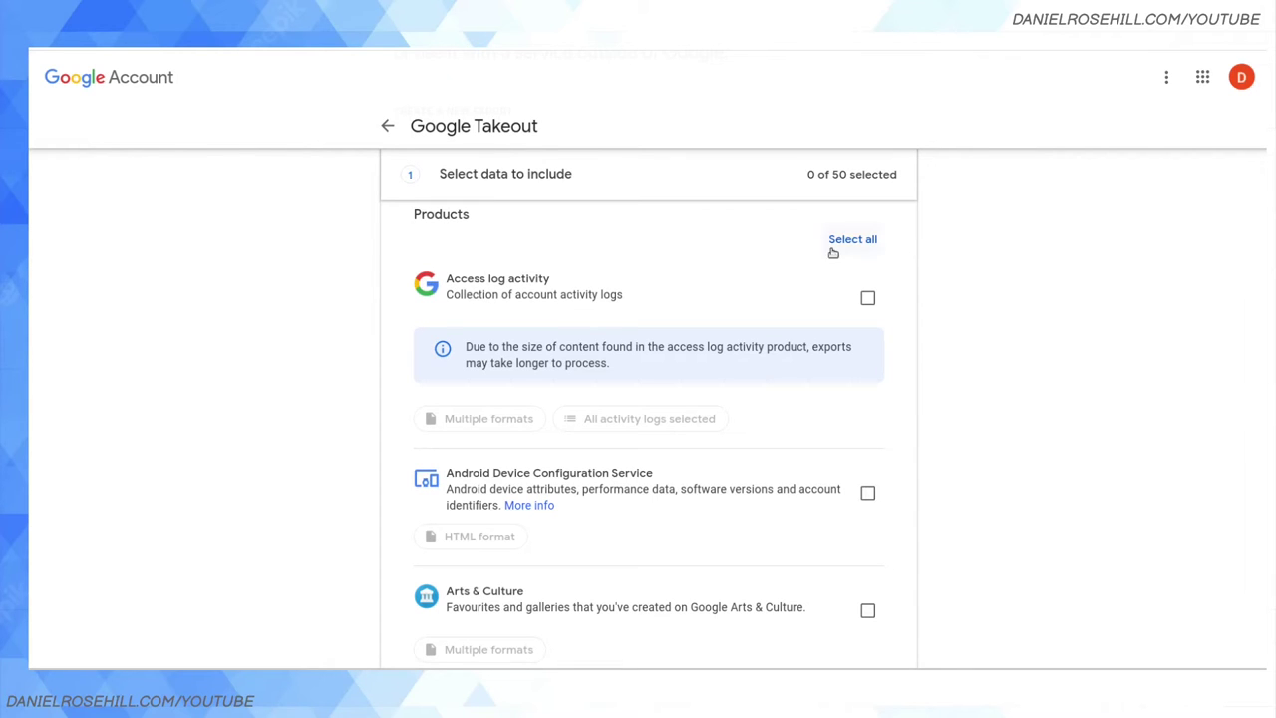
pyautogui.click(868, 297)
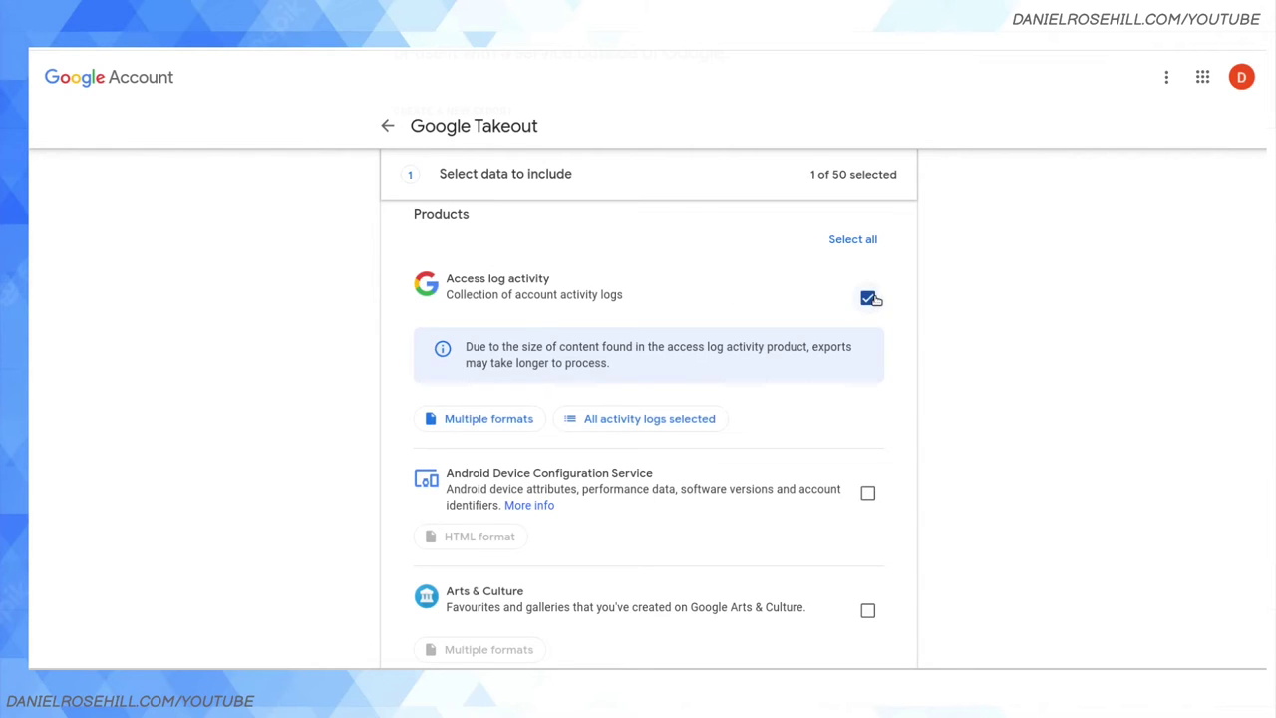
pyautogui.click(479, 420)
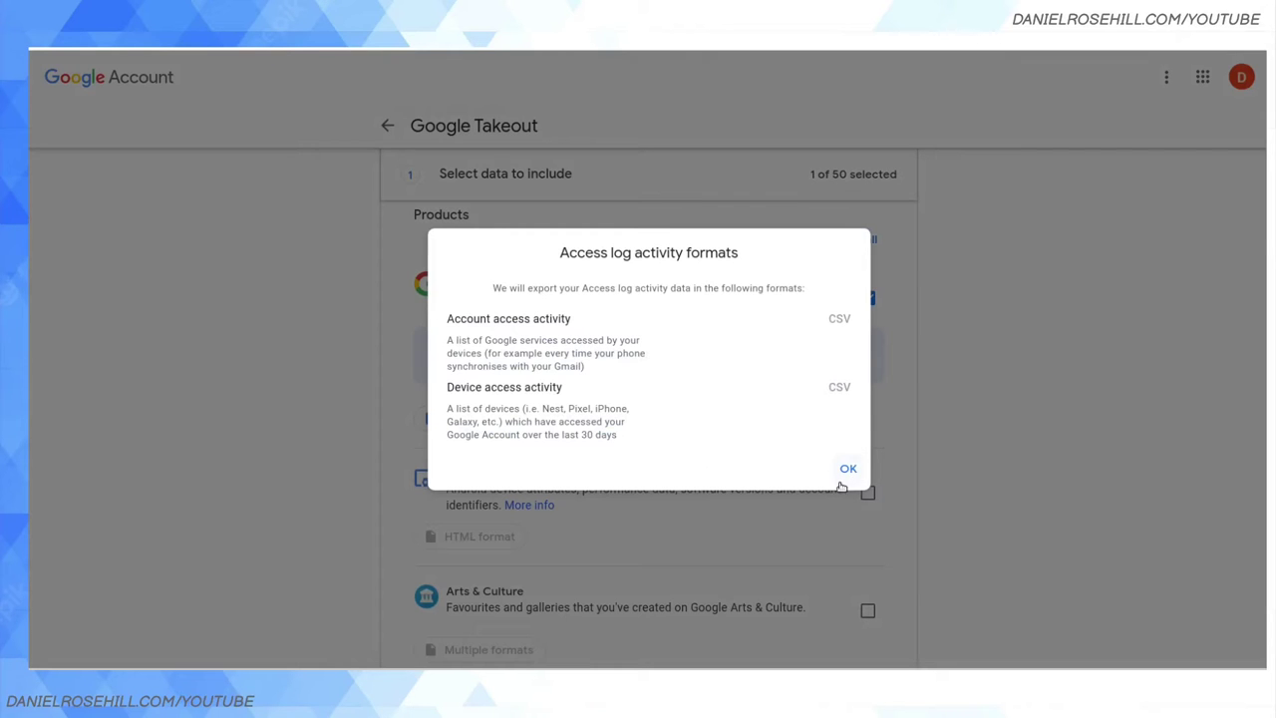
pyautogui.click(847, 470)
pyautogui.click(632, 419)
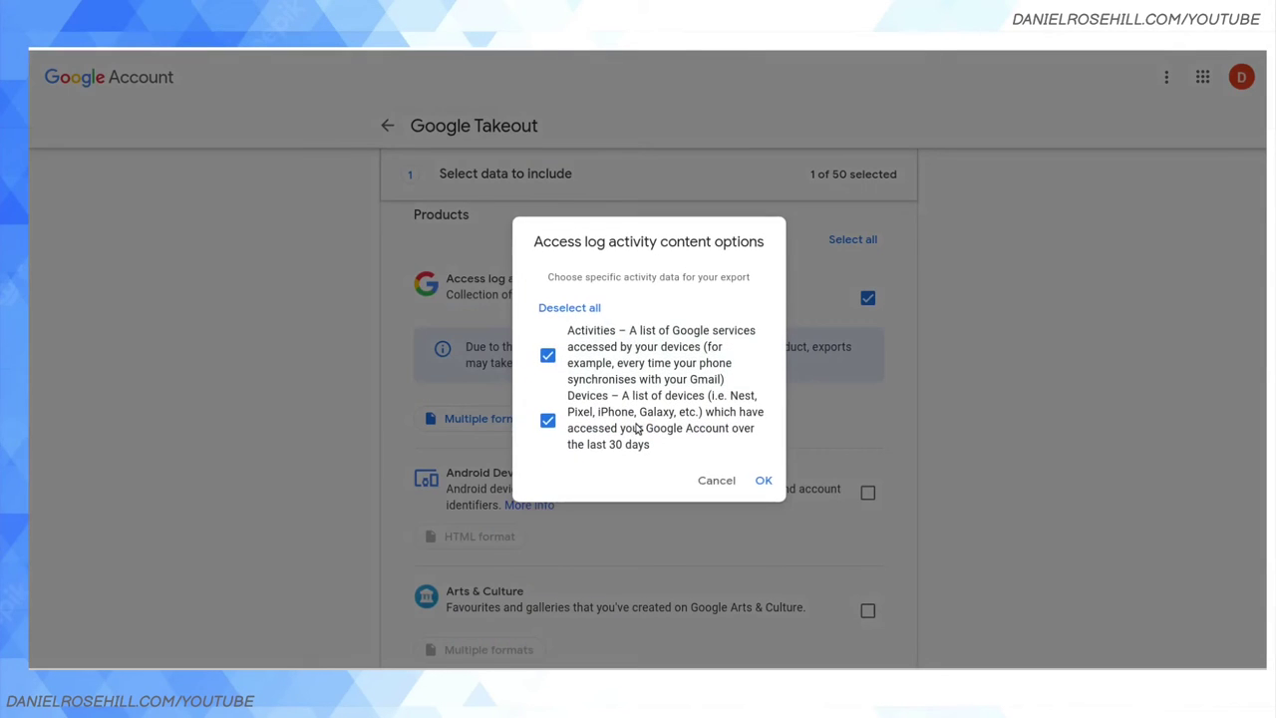
pyautogui.click(712, 481)
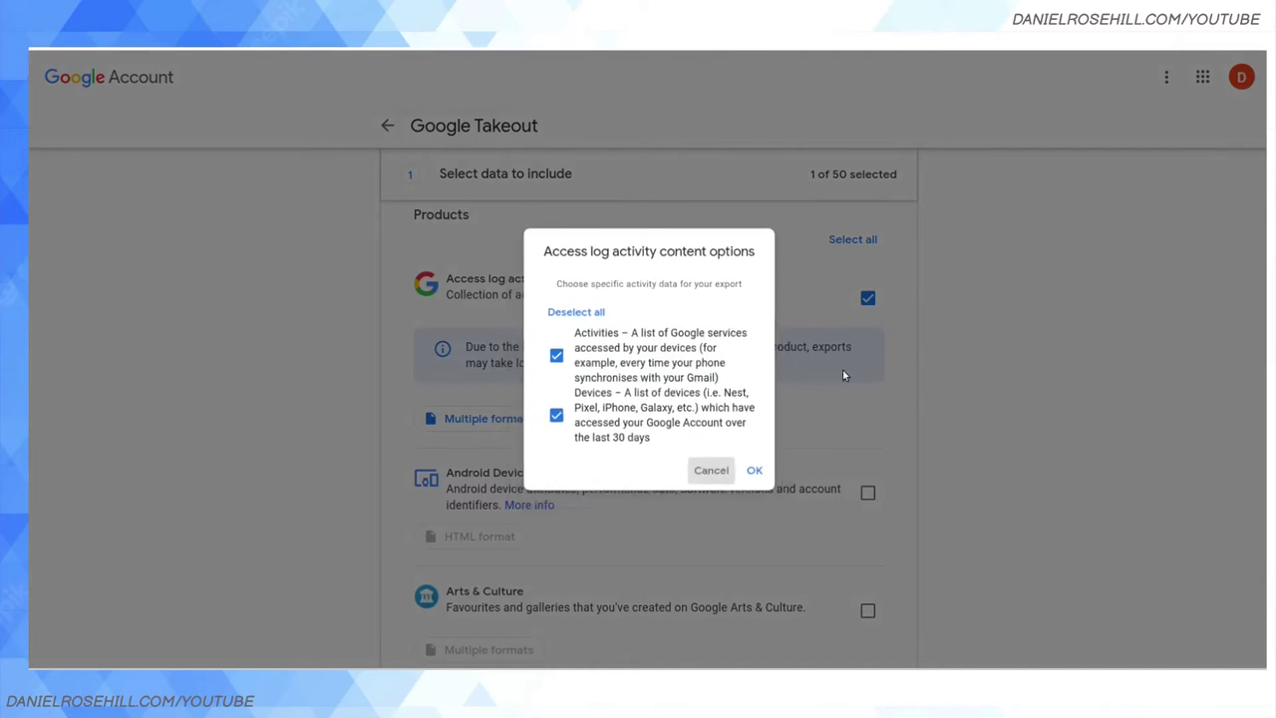
pyautogui.click(868, 298)
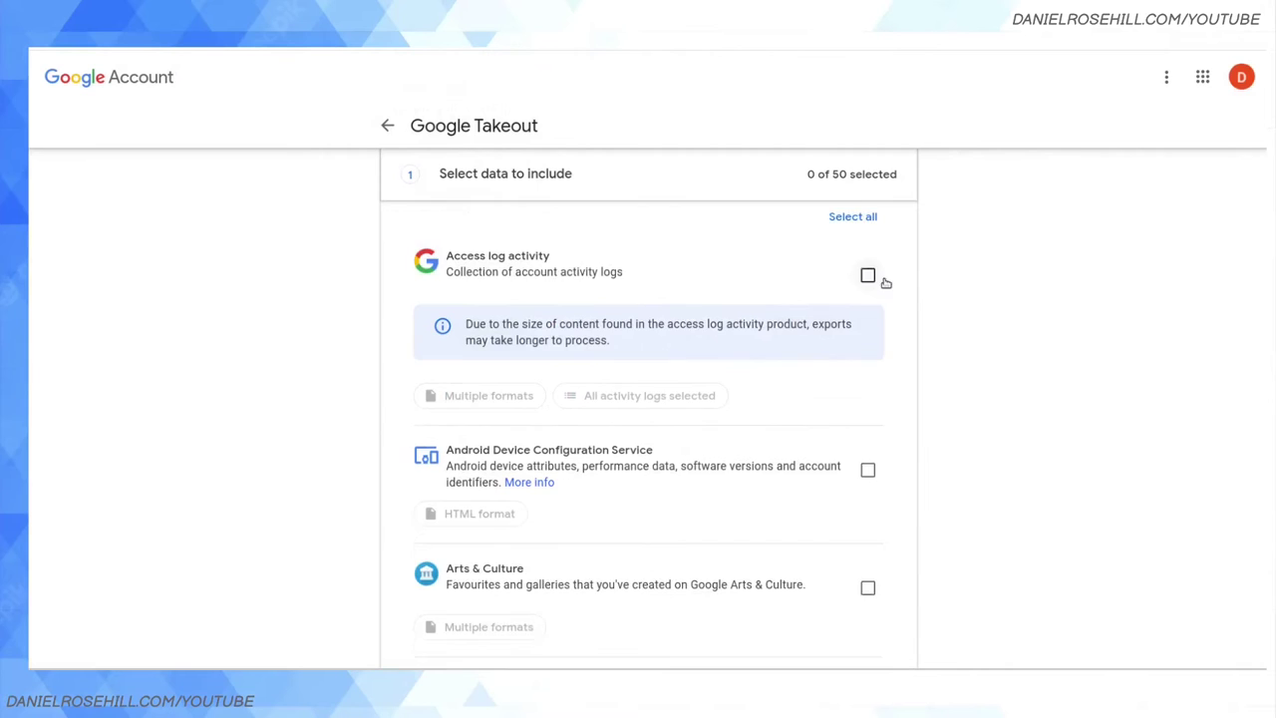
pyautogui.scroll(-1, 883, 282)
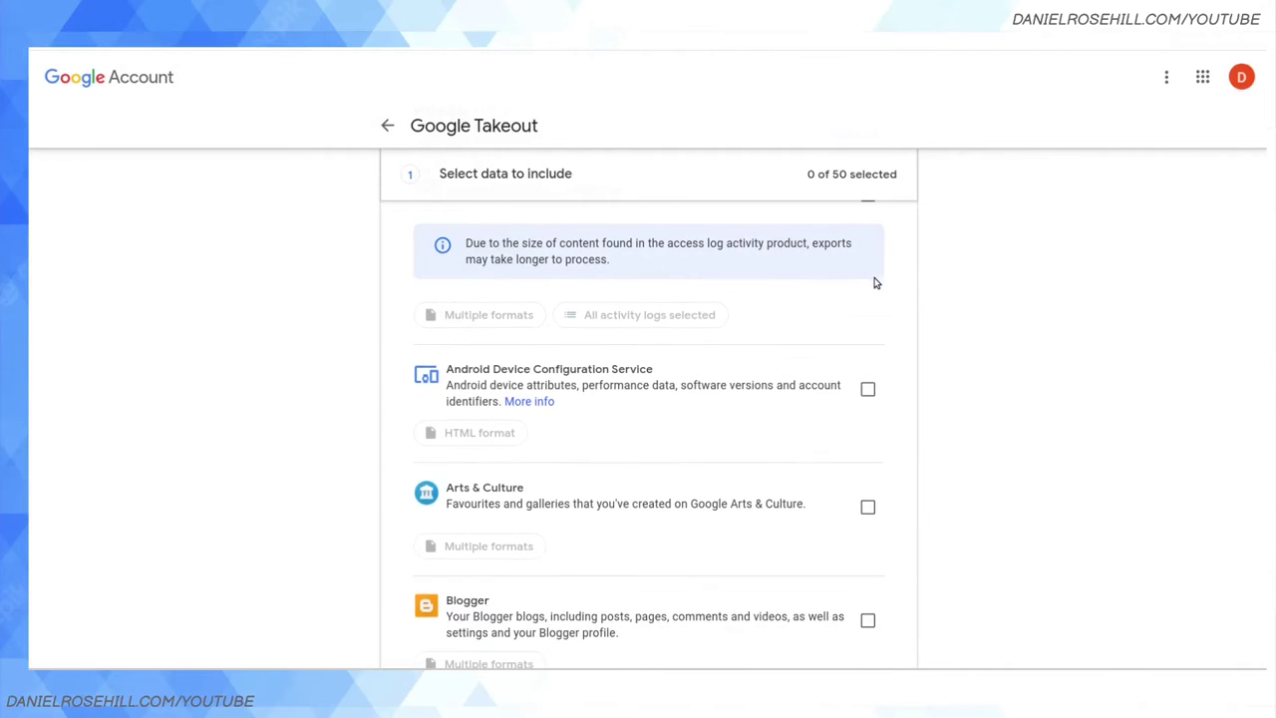
pyautogui.click(523, 404)
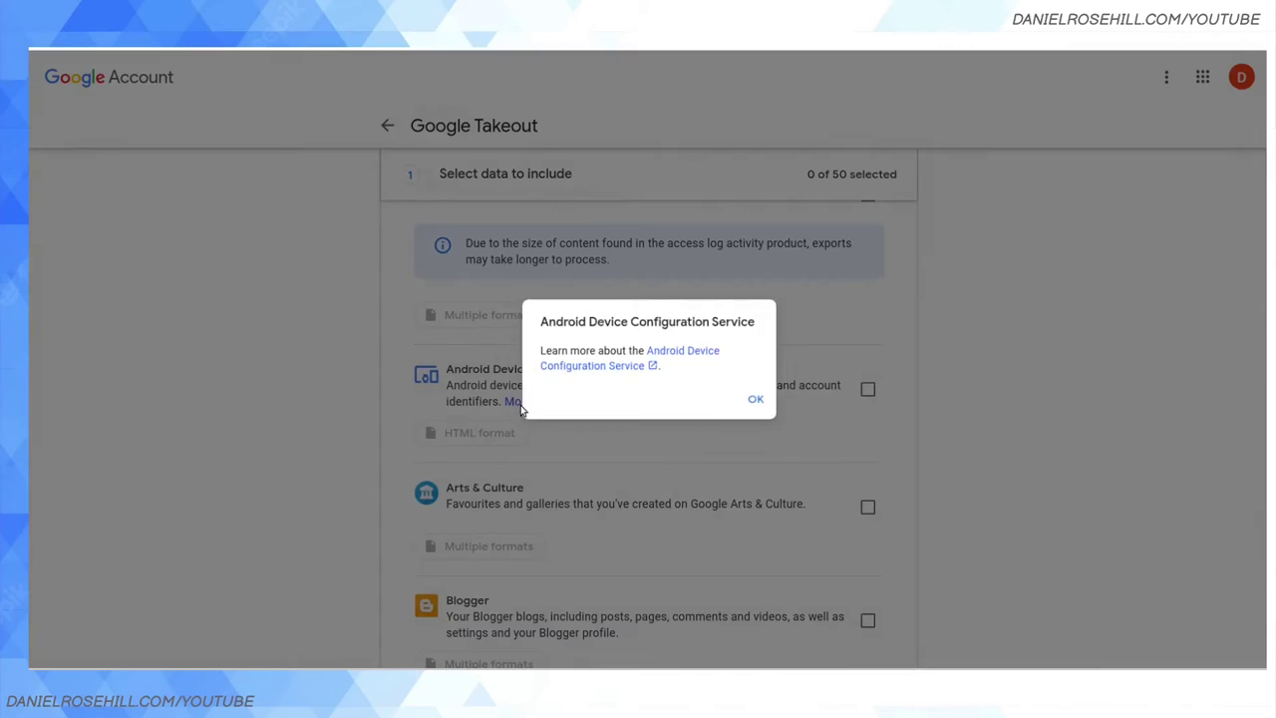
pyautogui.click(764, 404)
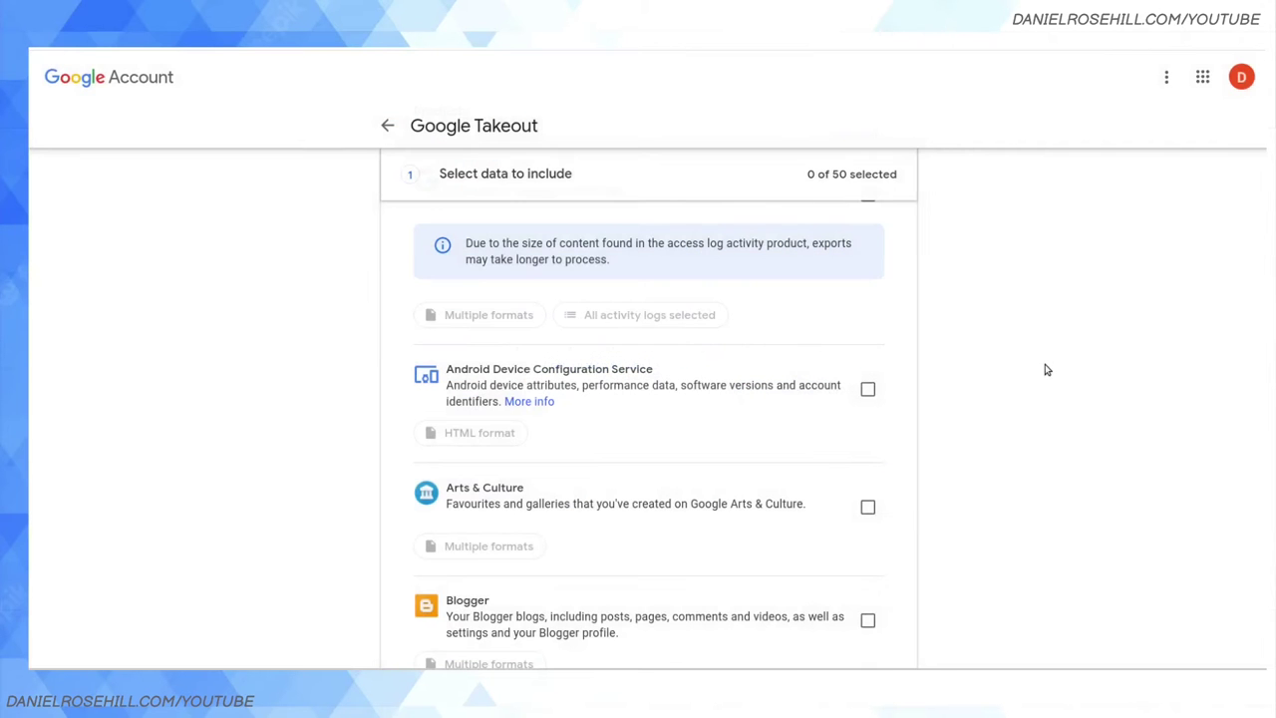
pyautogui.scroll(-1, 805, 387)
pyautogui.scroll(-1, 806, 390)
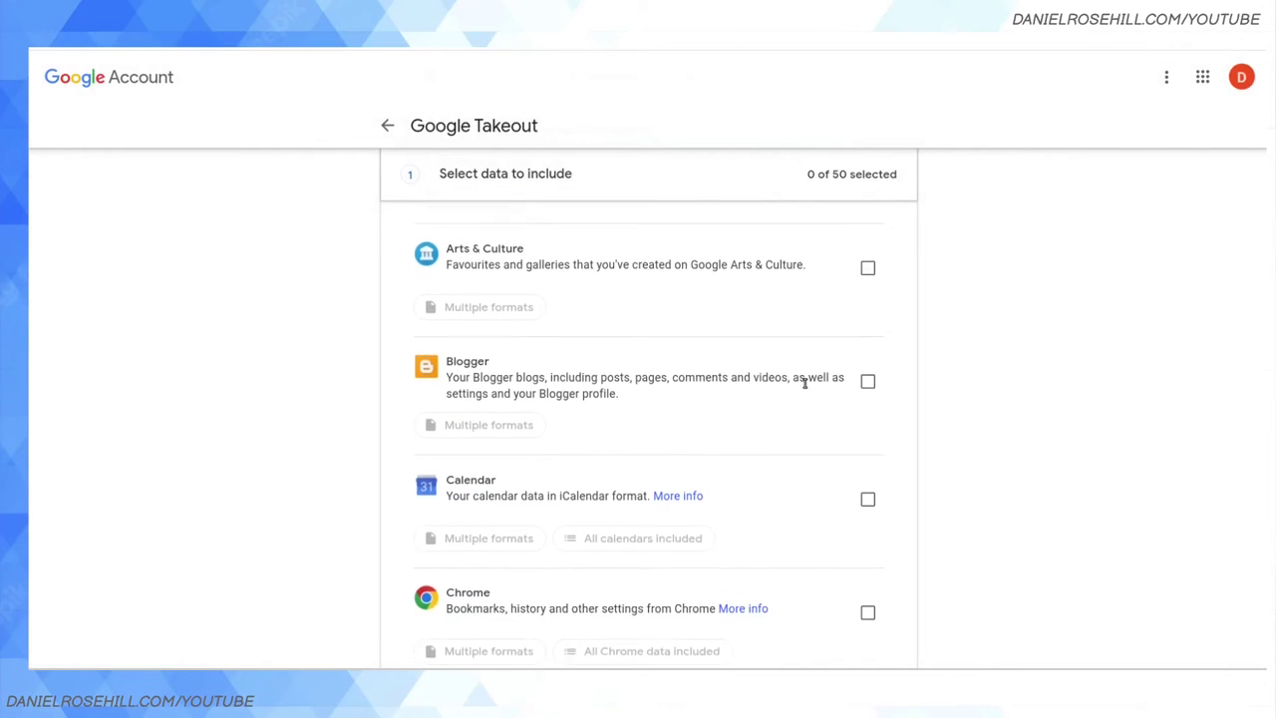
pyautogui.scroll(-1, 803, 379)
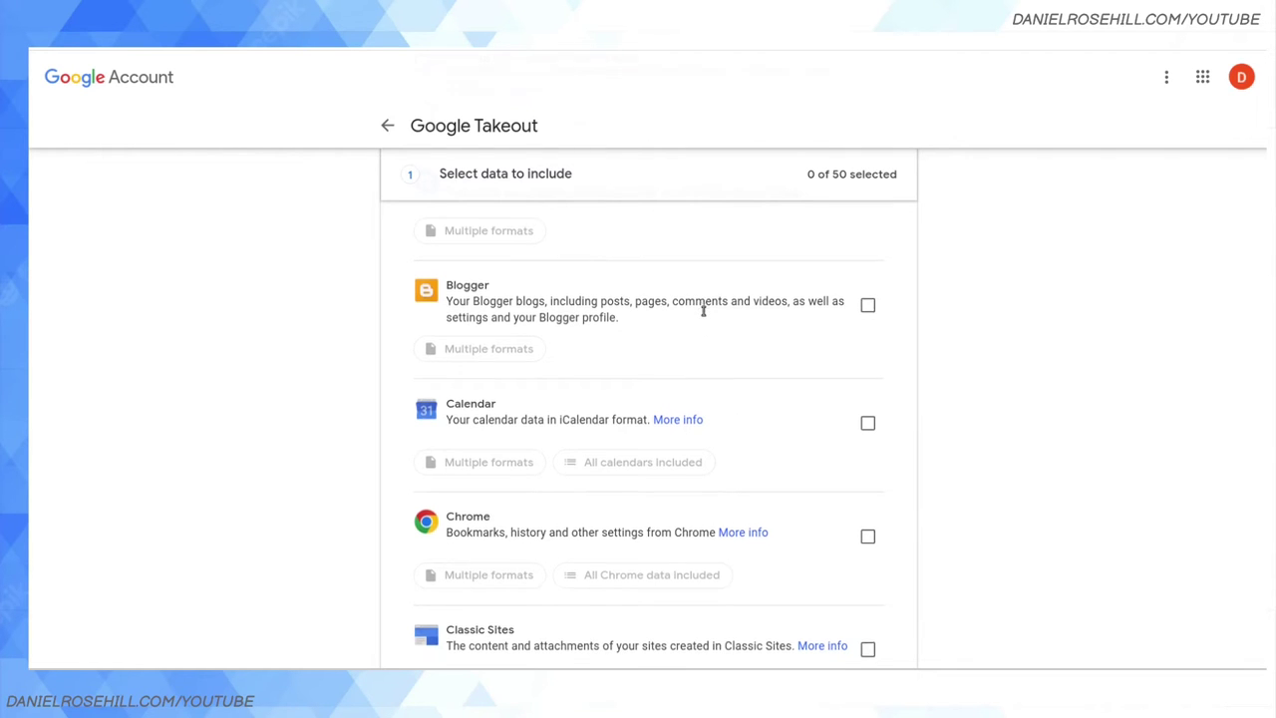
pyautogui.scroll(-2, 704, 311)
# Include Calendar, check its iCalendar and JSON export formats, then deselect it.
pyautogui.click(862, 291)
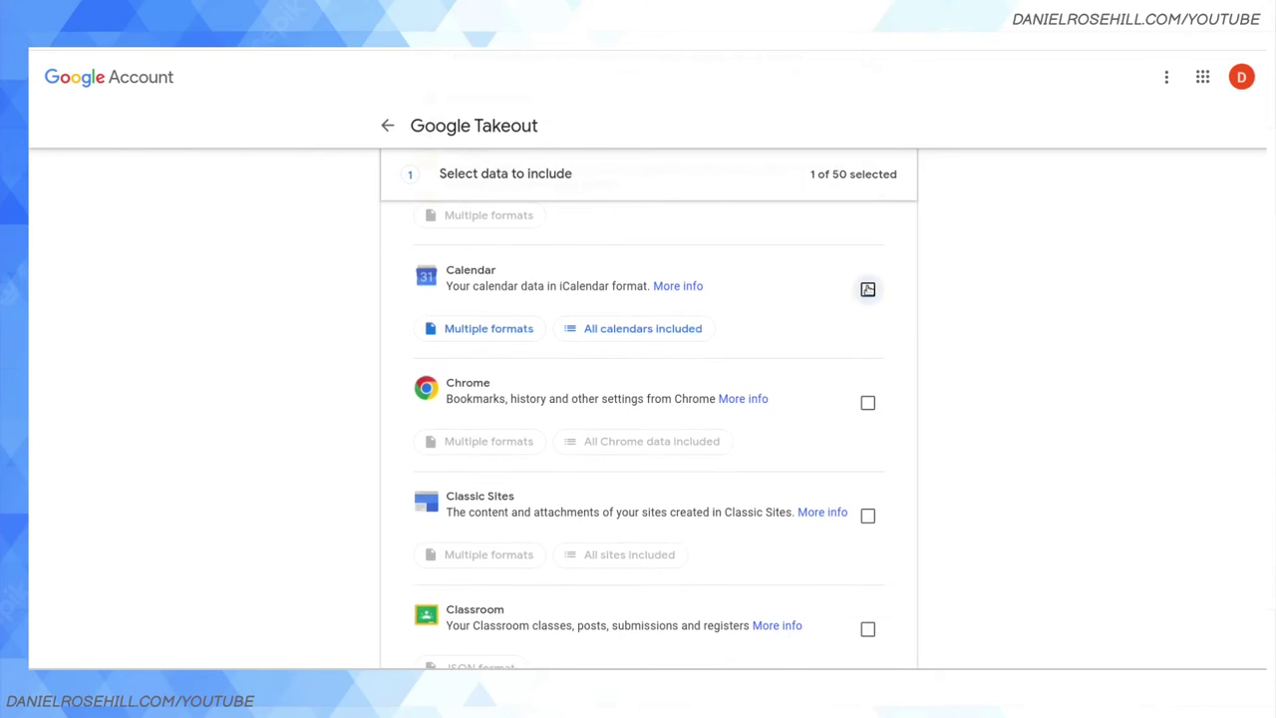
pyautogui.click(467, 330)
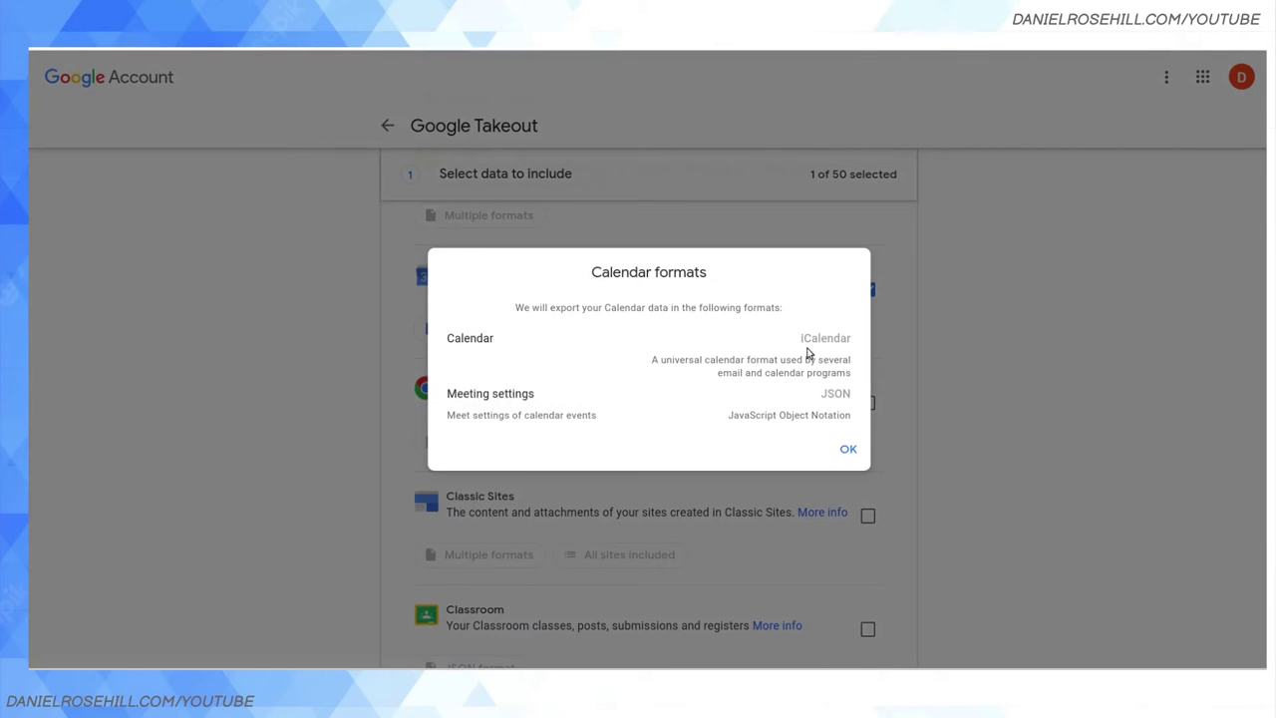
pyautogui.click(848, 453)
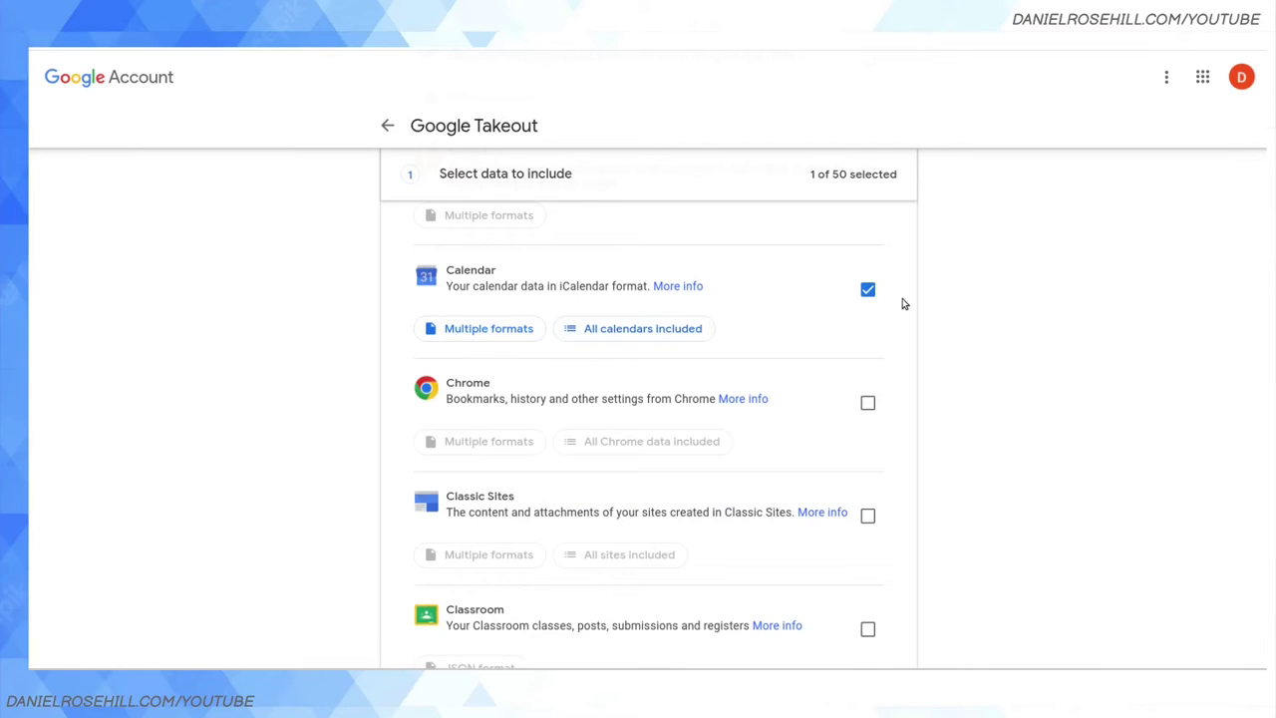
pyautogui.click(867, 291)
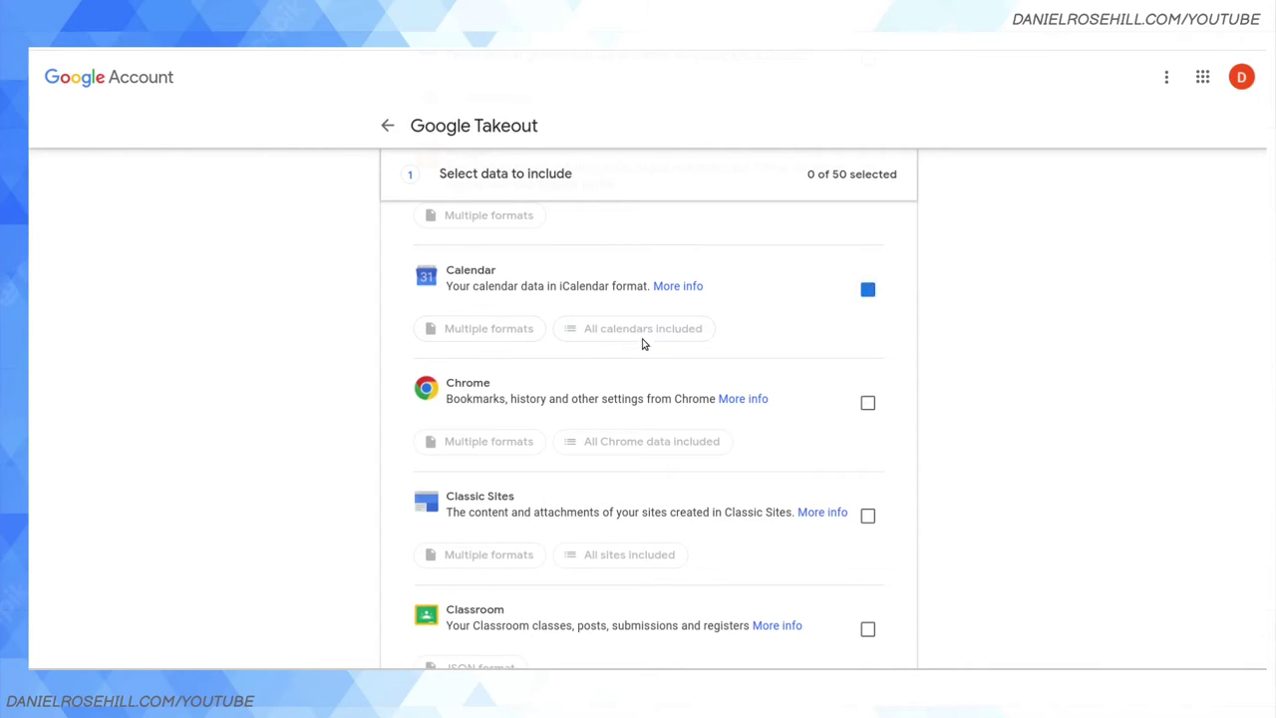
# Re-include Calendar, review its export formats twice more, then remove it again.
pyautogui.click(864, 292)
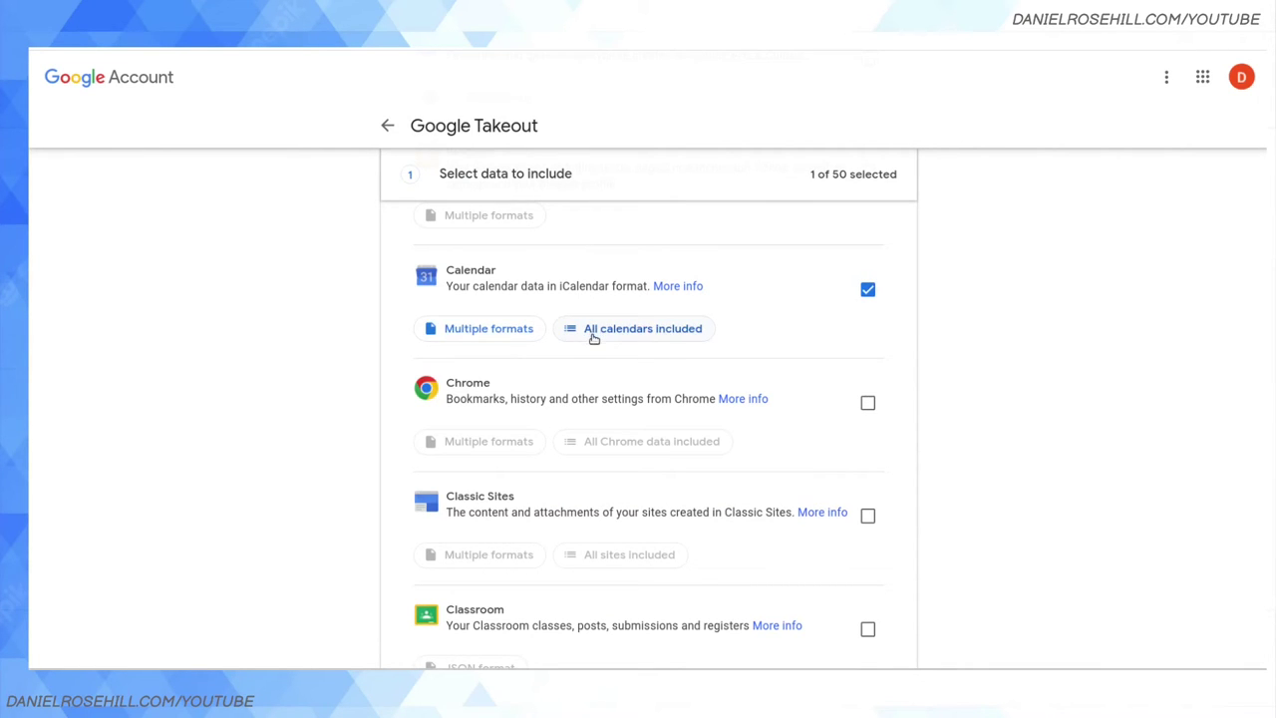
pyautogui.click(486, 334)
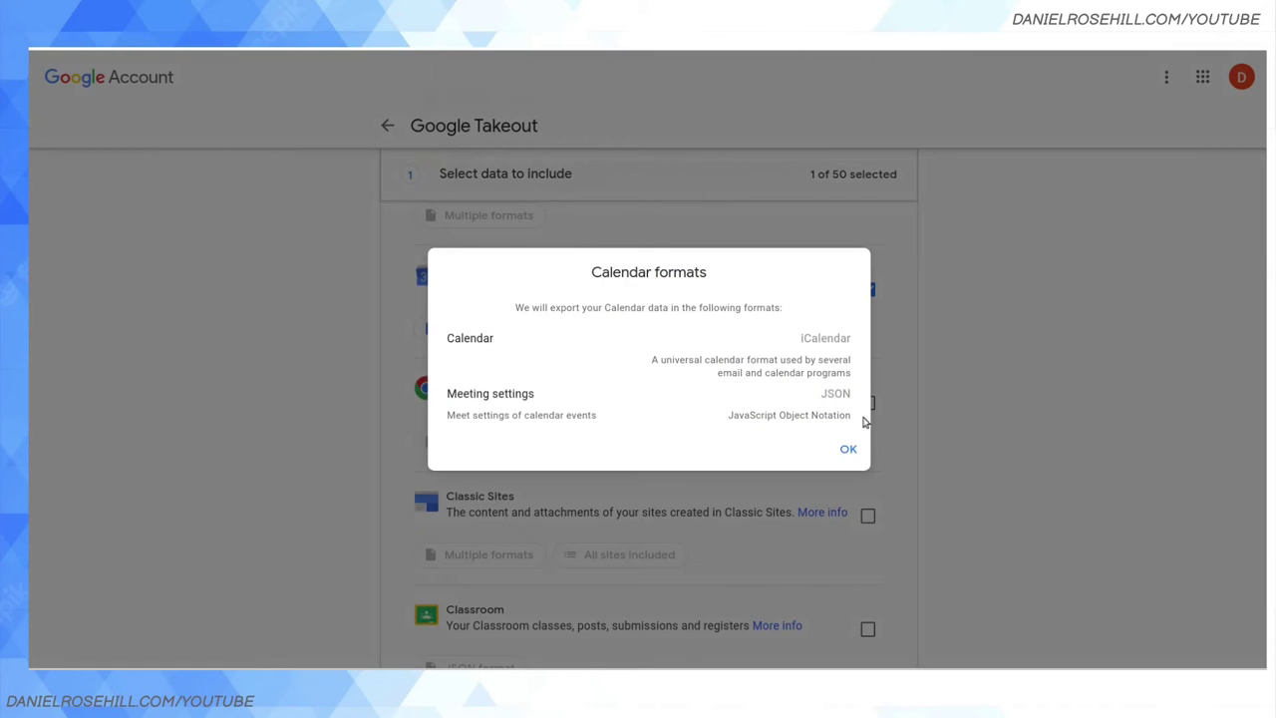
pyautogui.click(849, 449)
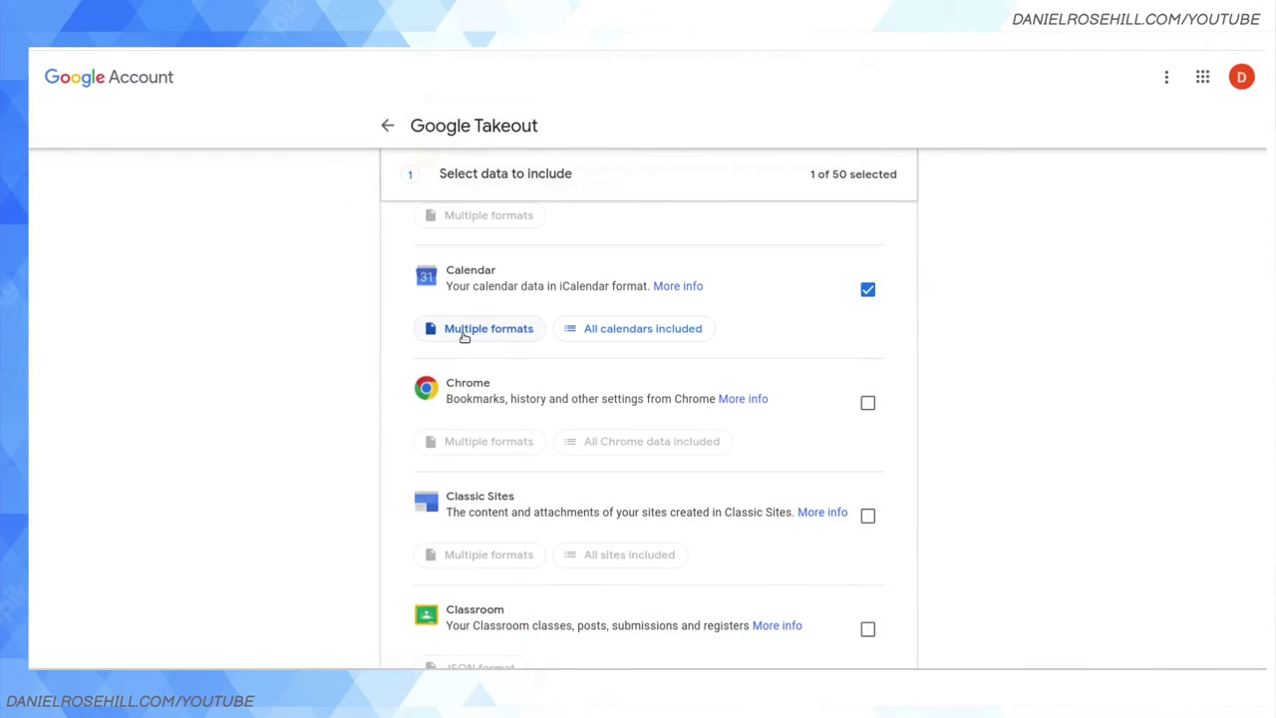
pyautogui.click(457, 329)
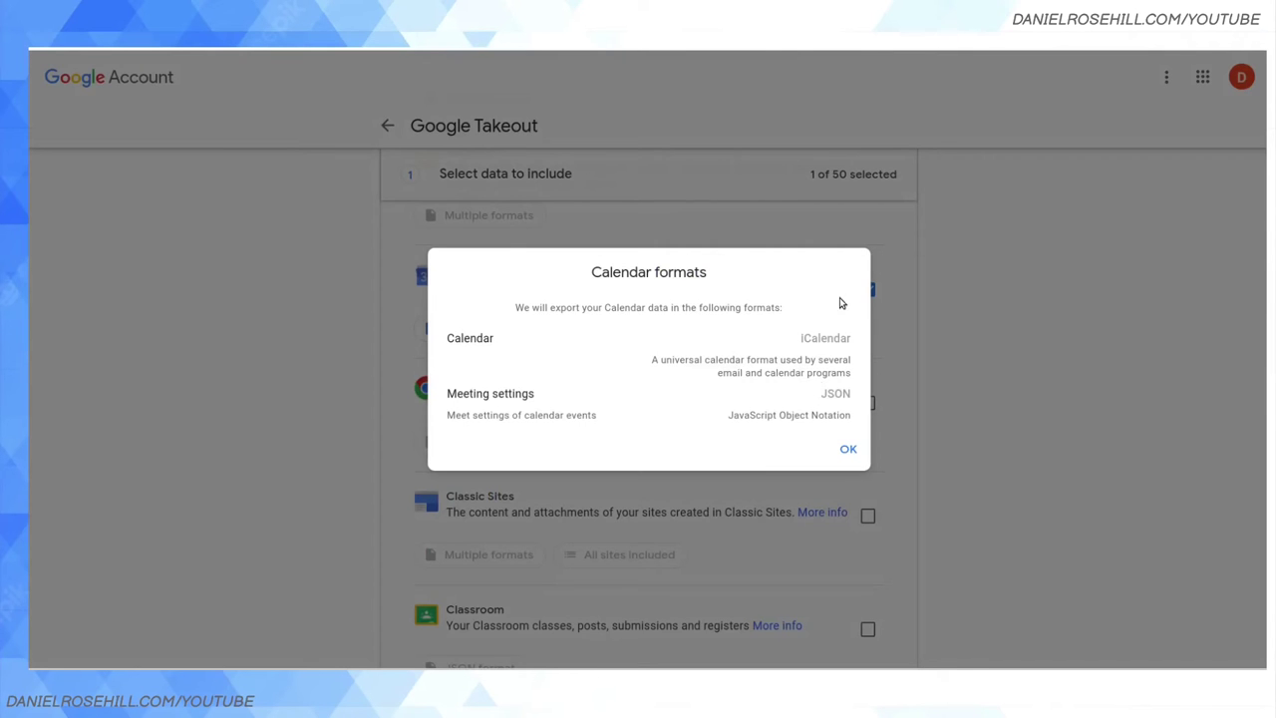
pyautogui.click(845, 446)
pyautogui.click(868, 289)
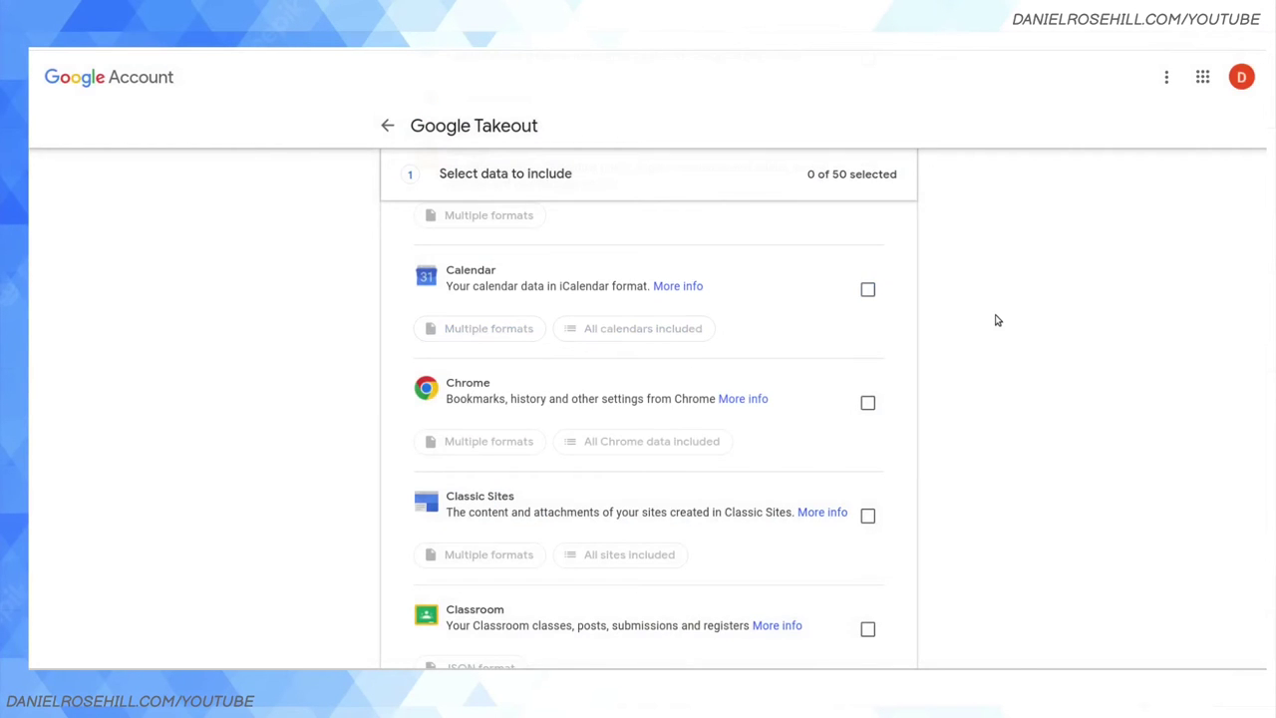
# Scroll down to Contacts and include it, making 1 of 50 selected.
pyautogui.scroll(-1, 994, 319)
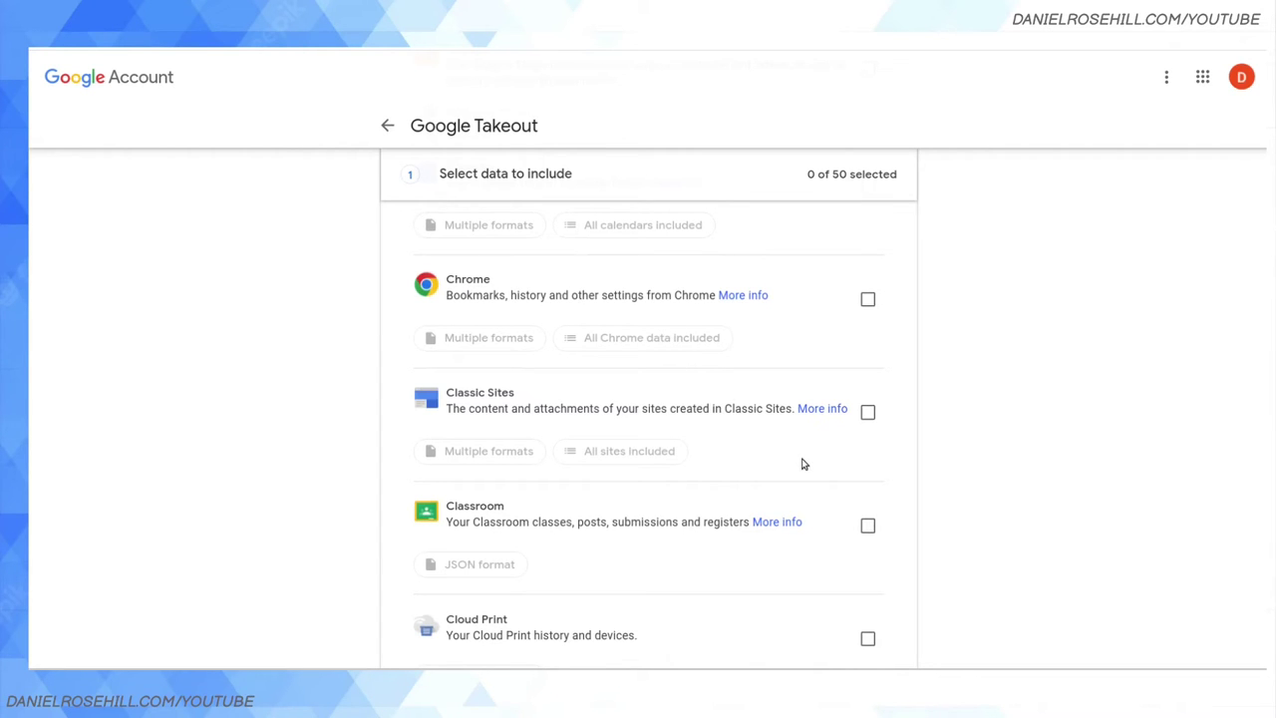
pyautogui.scroll(-1, 800, 463)
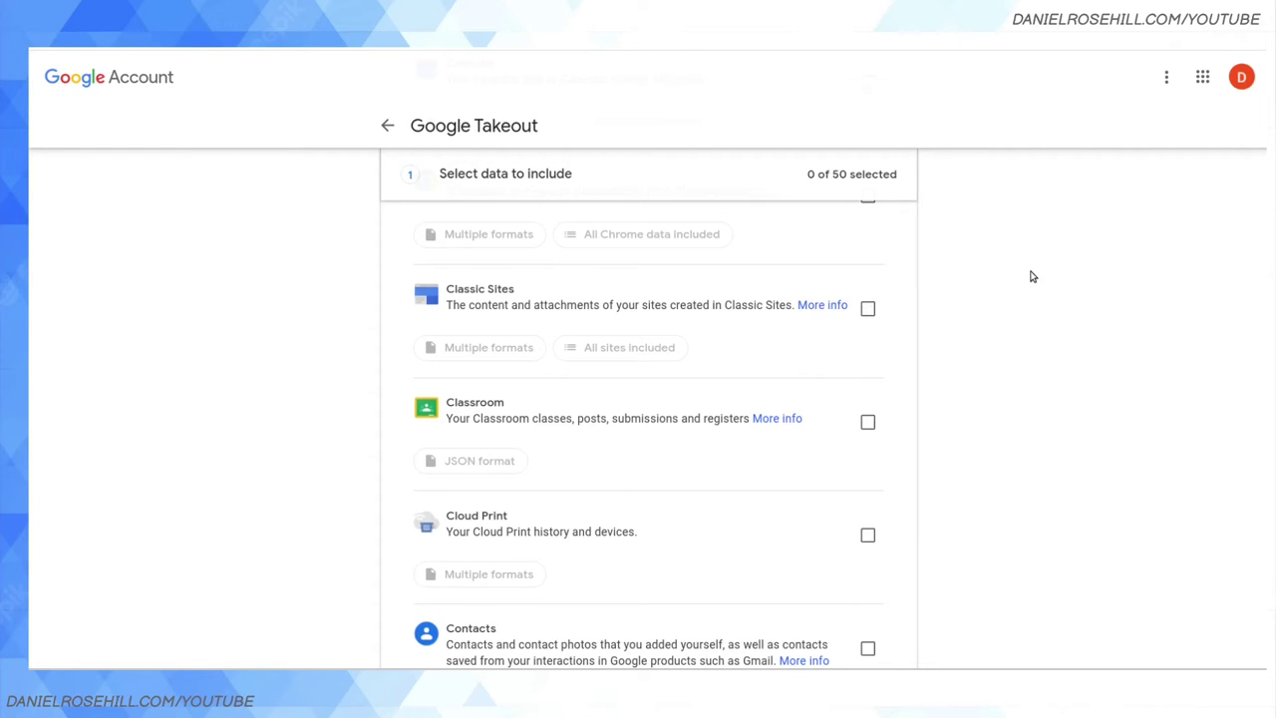
pyautogui.scroll(-2, 687, 498)
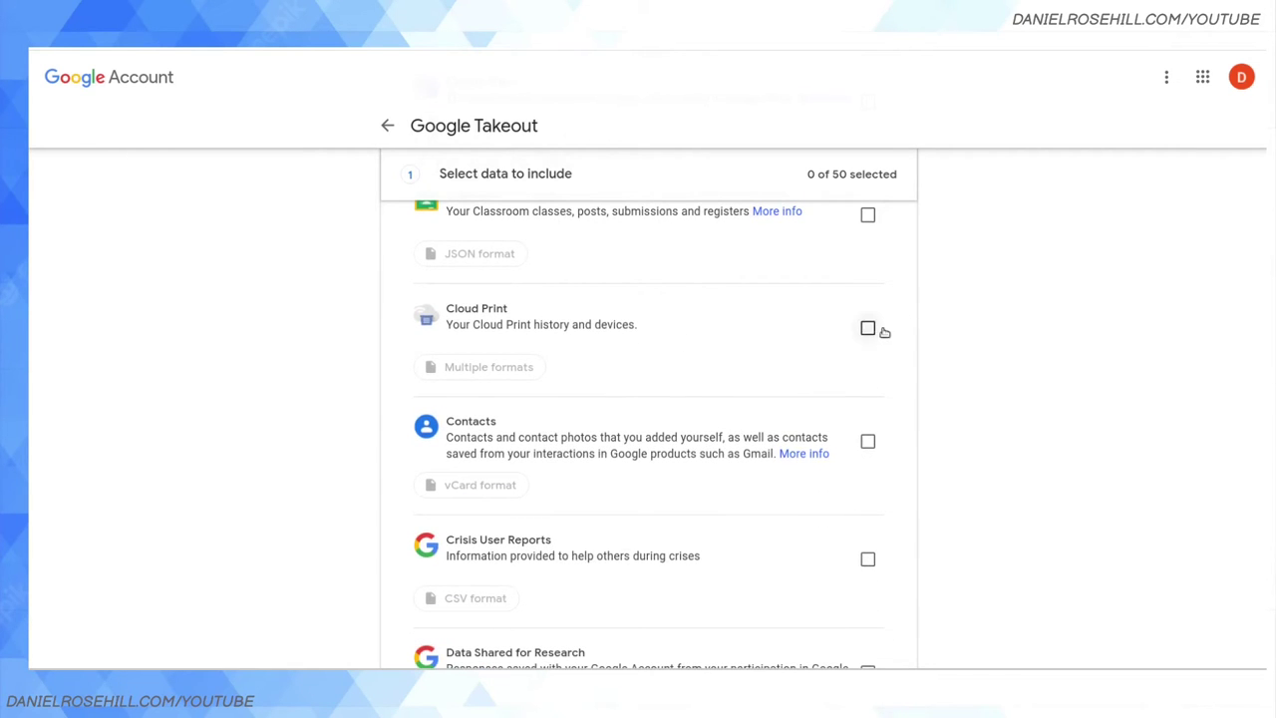
pyautogui.scroll(-1, 867, 363)
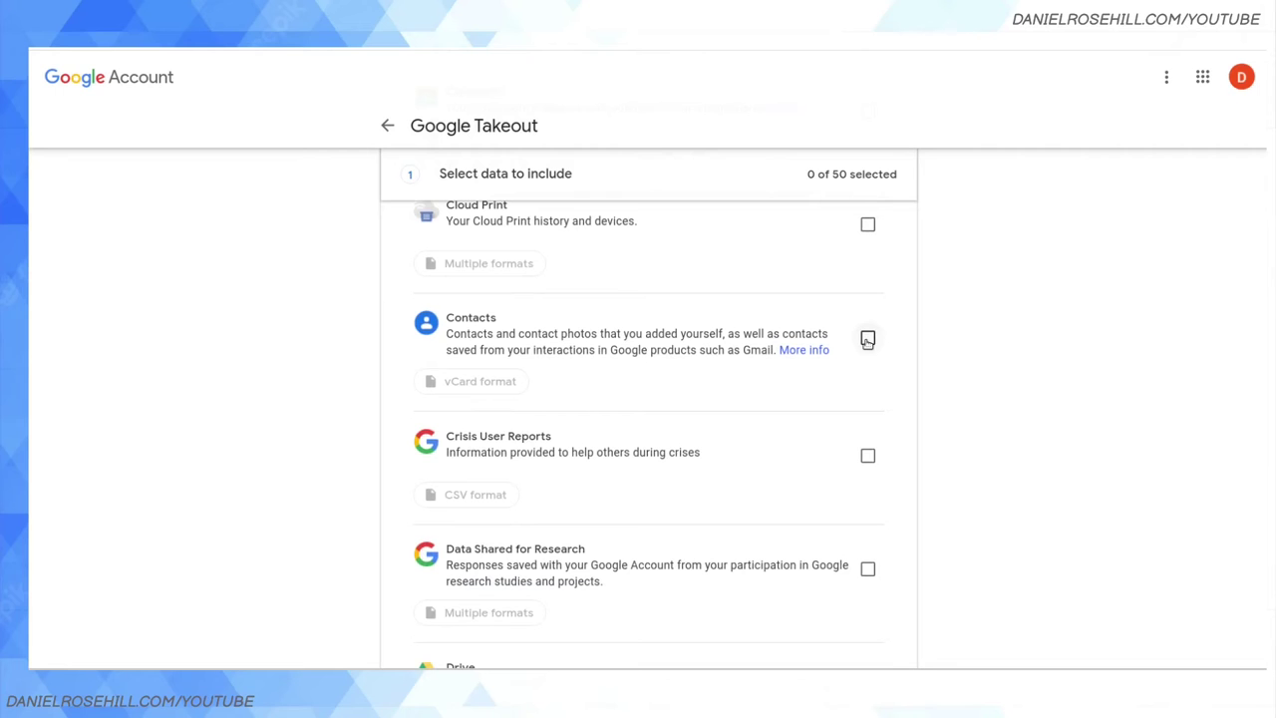
pyautogui.click(868, 340)
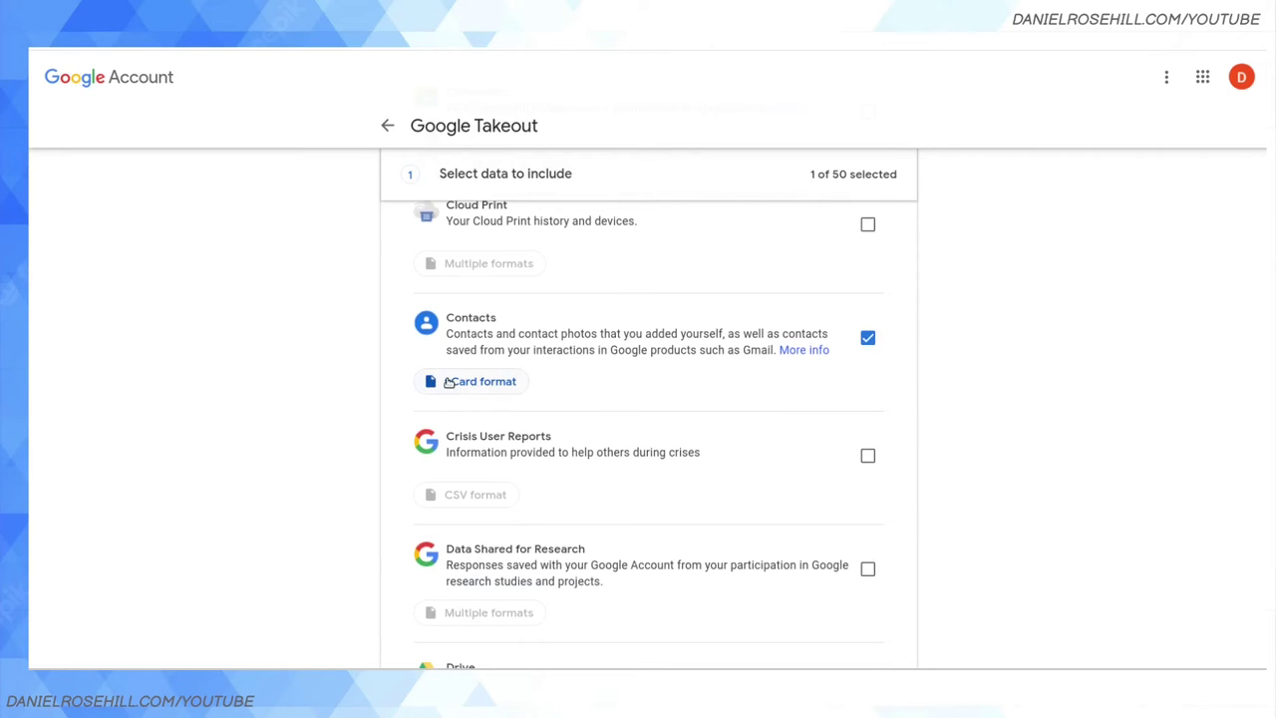
pyautogui.click(449, 383)
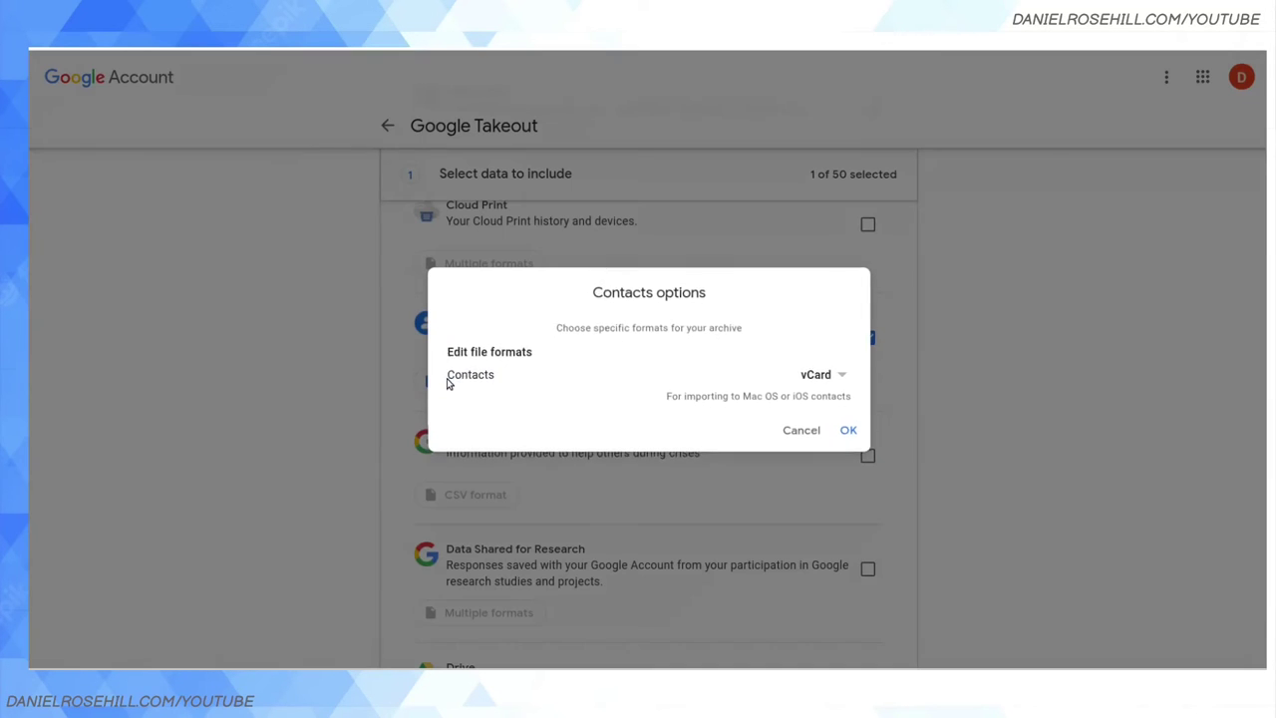
pyautogui.click(842, 379)
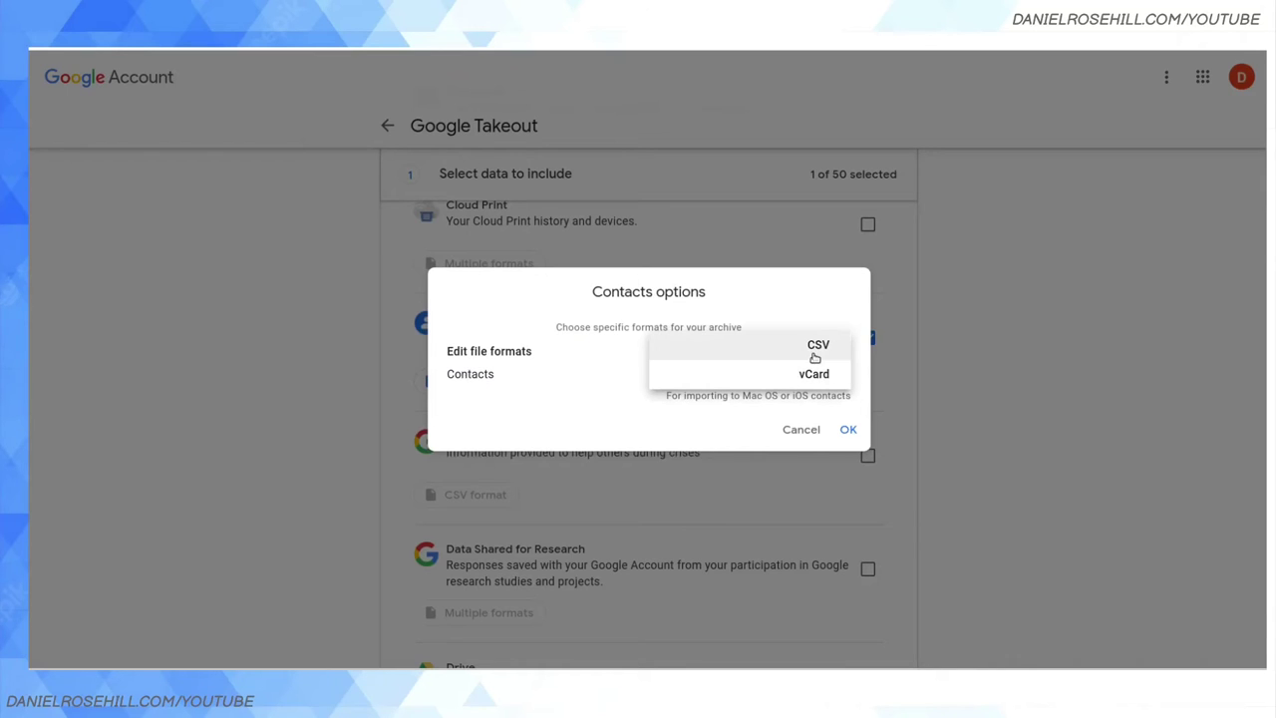
pyautogui.click(678, 431)
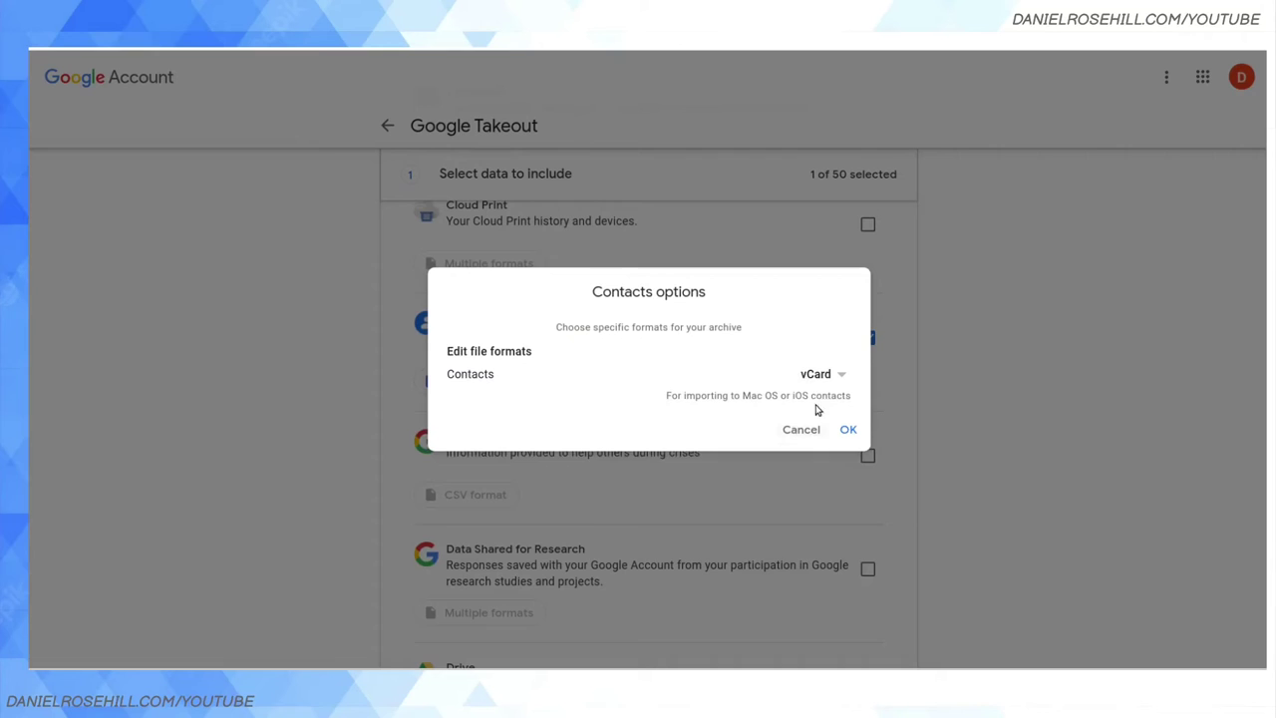
pyautogui.moveTo(667, 398); pyautogui.dragTo(855, 394)
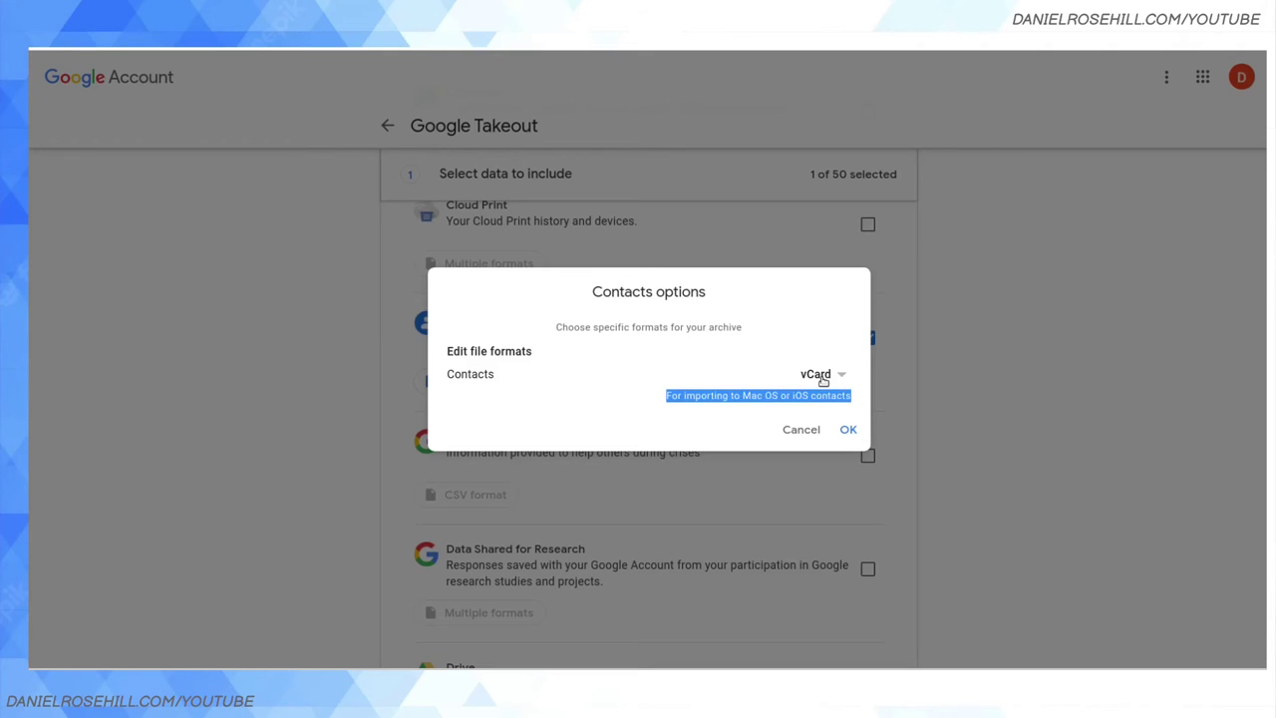
pyautogui.click(821, 374)
pyautogui.click(815, 349)
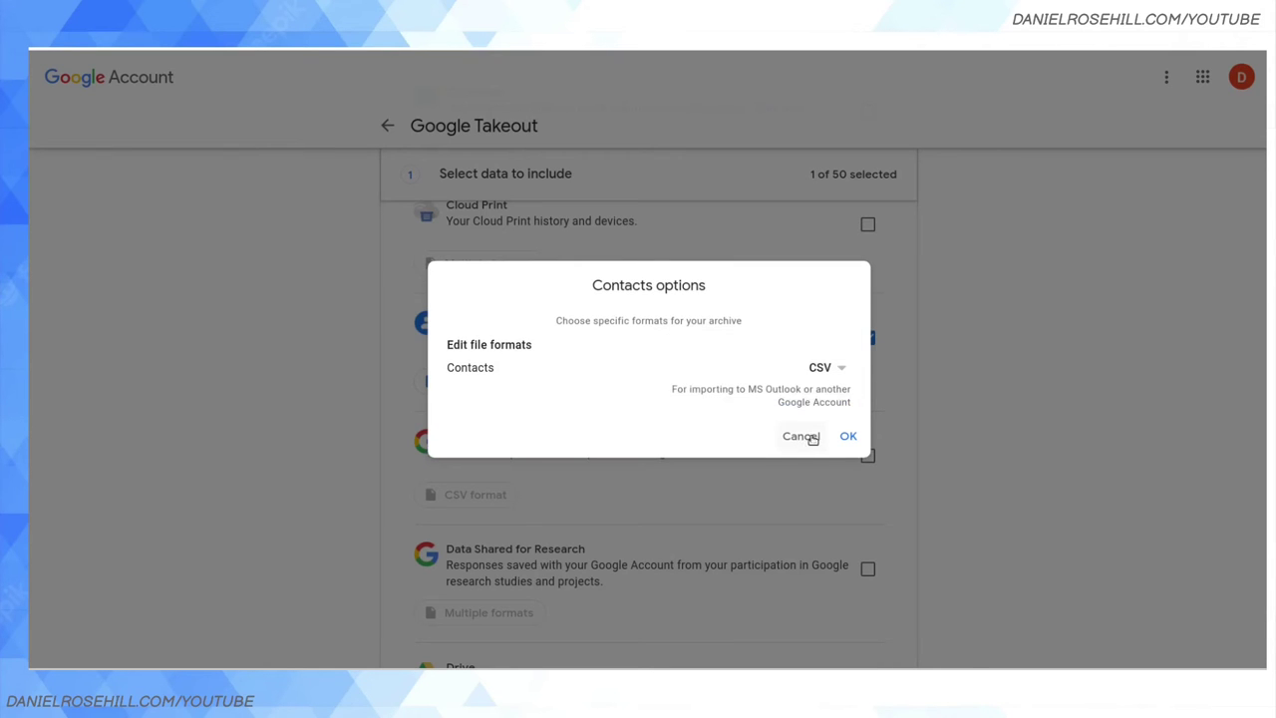
pyautogui.click(812, 437)
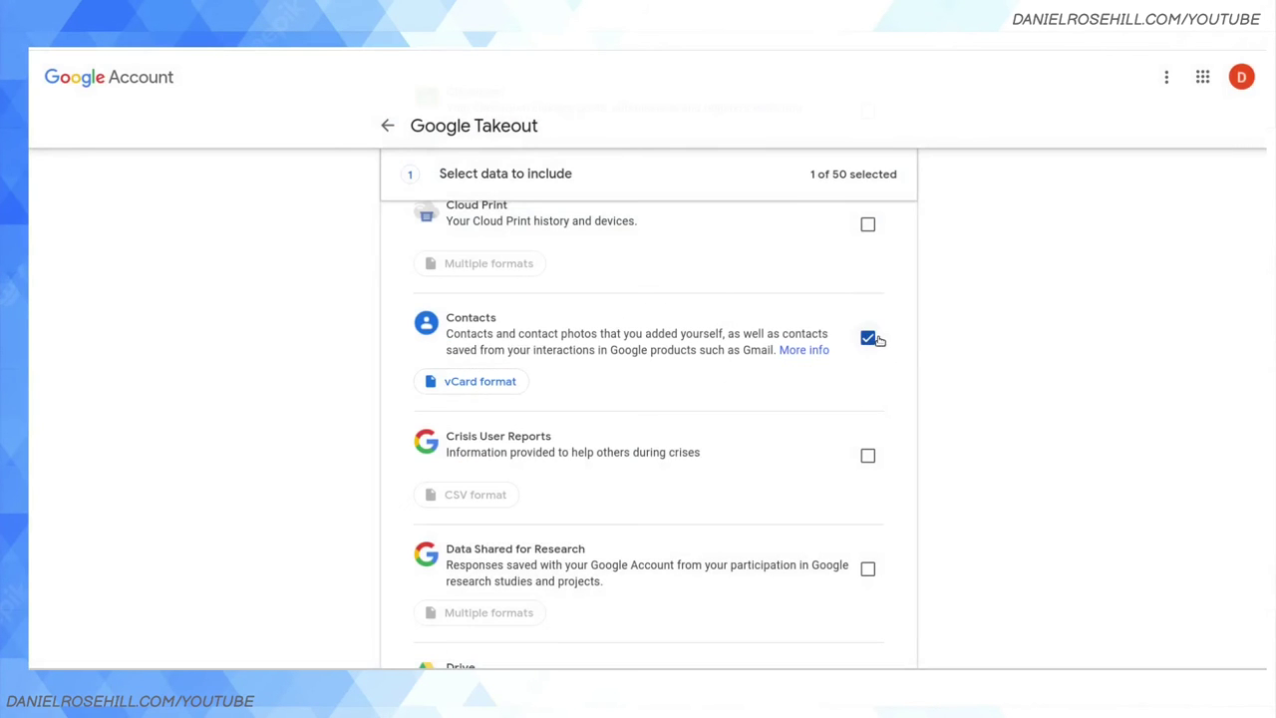
# Swap Contacts for Google Business Profile as the only product in the export.
pyautogui.click(868, 337)
pyautogui.scroll(-4, 1005, 336)
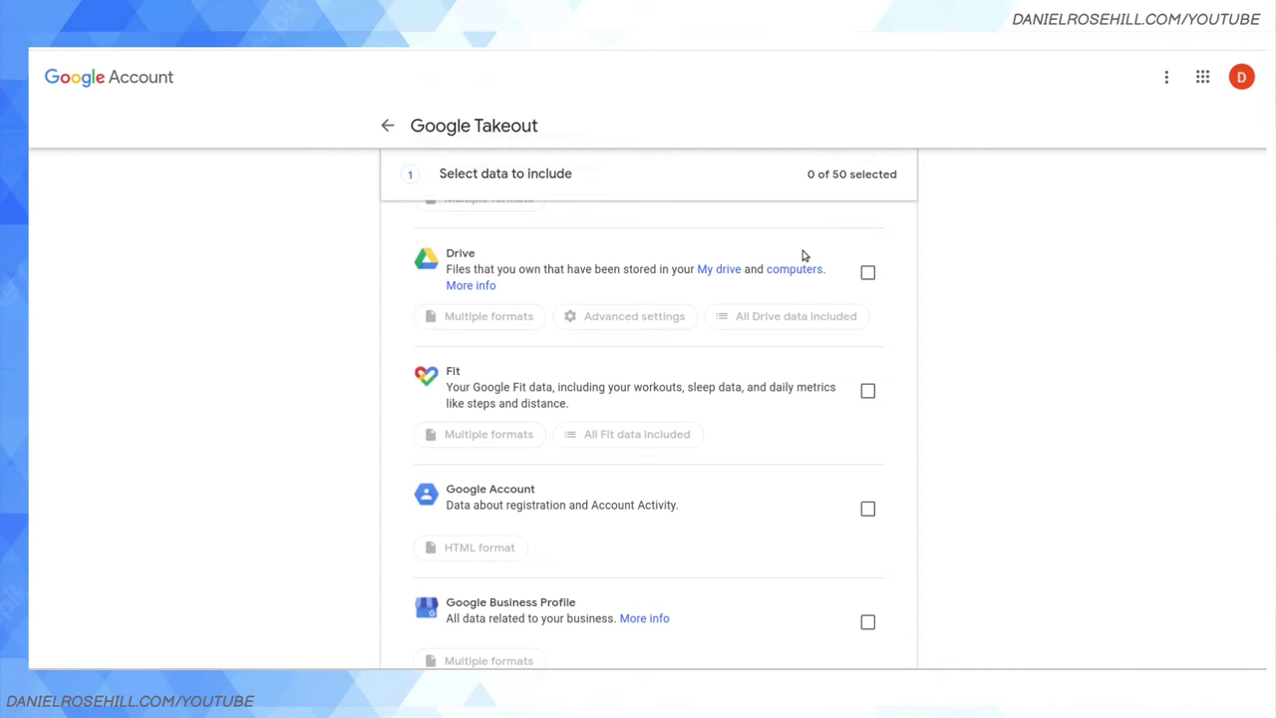
pyautogui.scroll(-2, 837, 396)
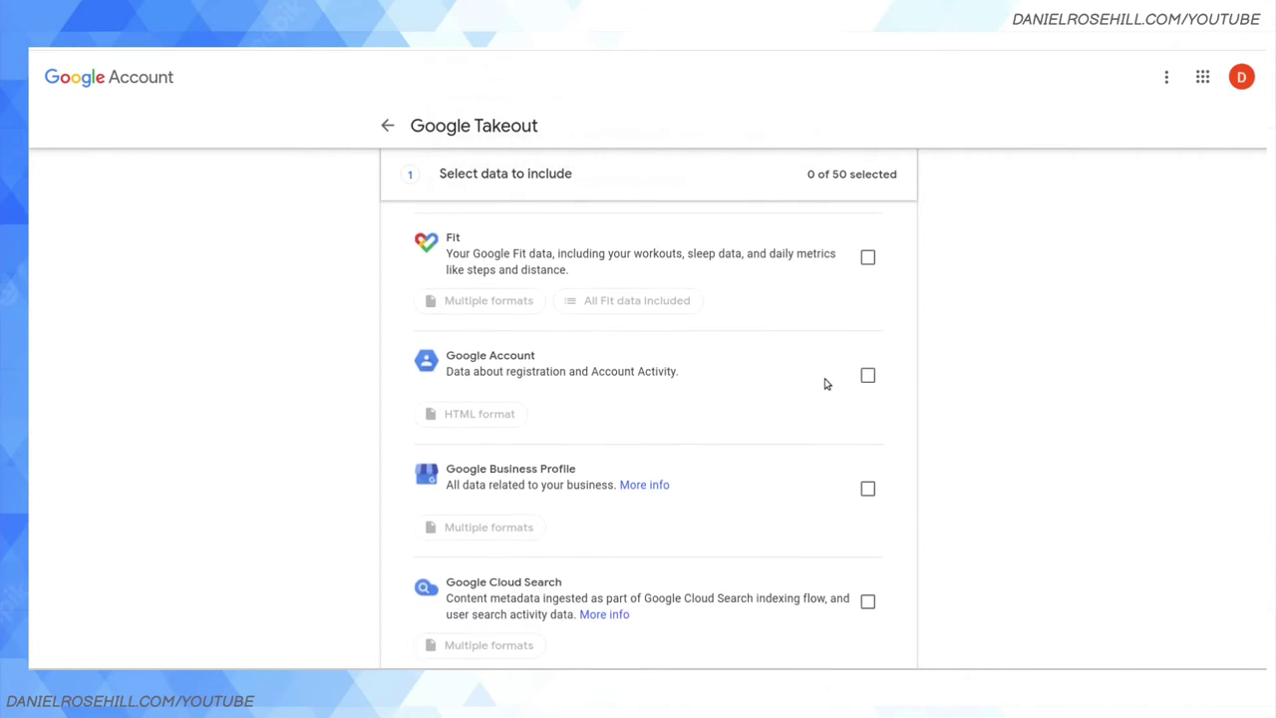
pyautogui.scroll(1, 821, 365)
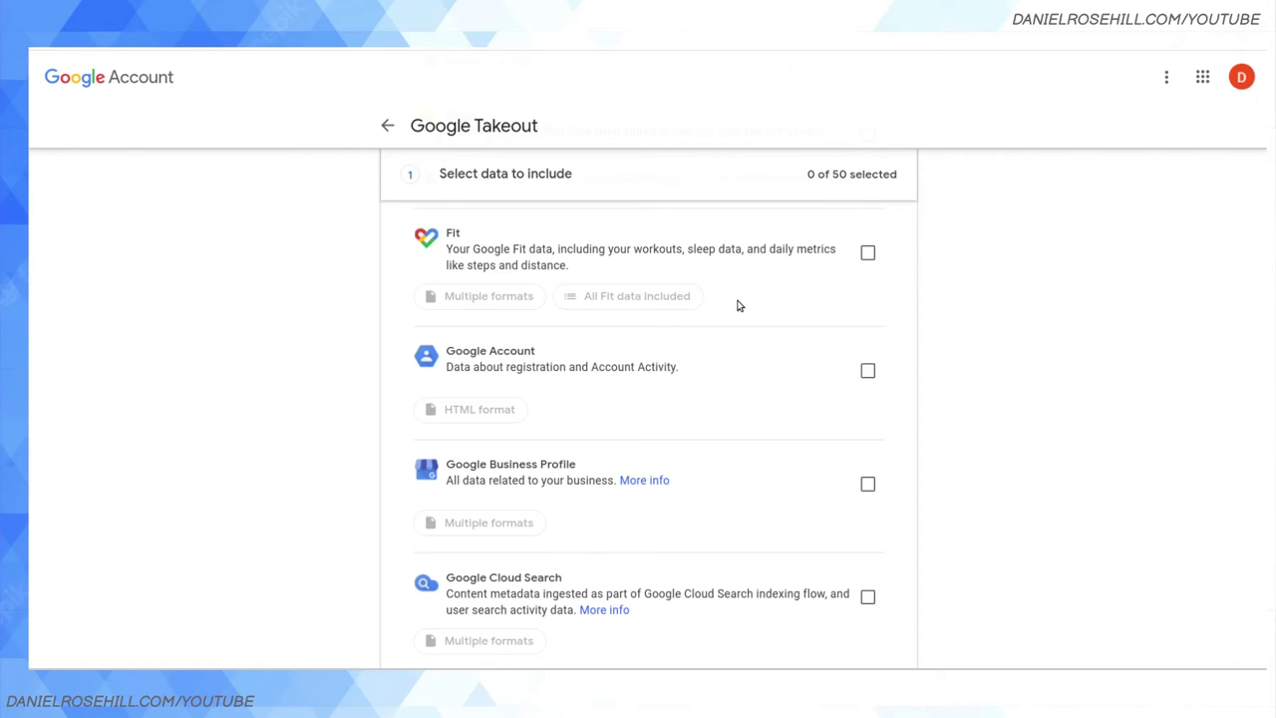
pyautogui.scroll(-1, 731, 307)
pyautogui.scroll(-1, 725, 291)
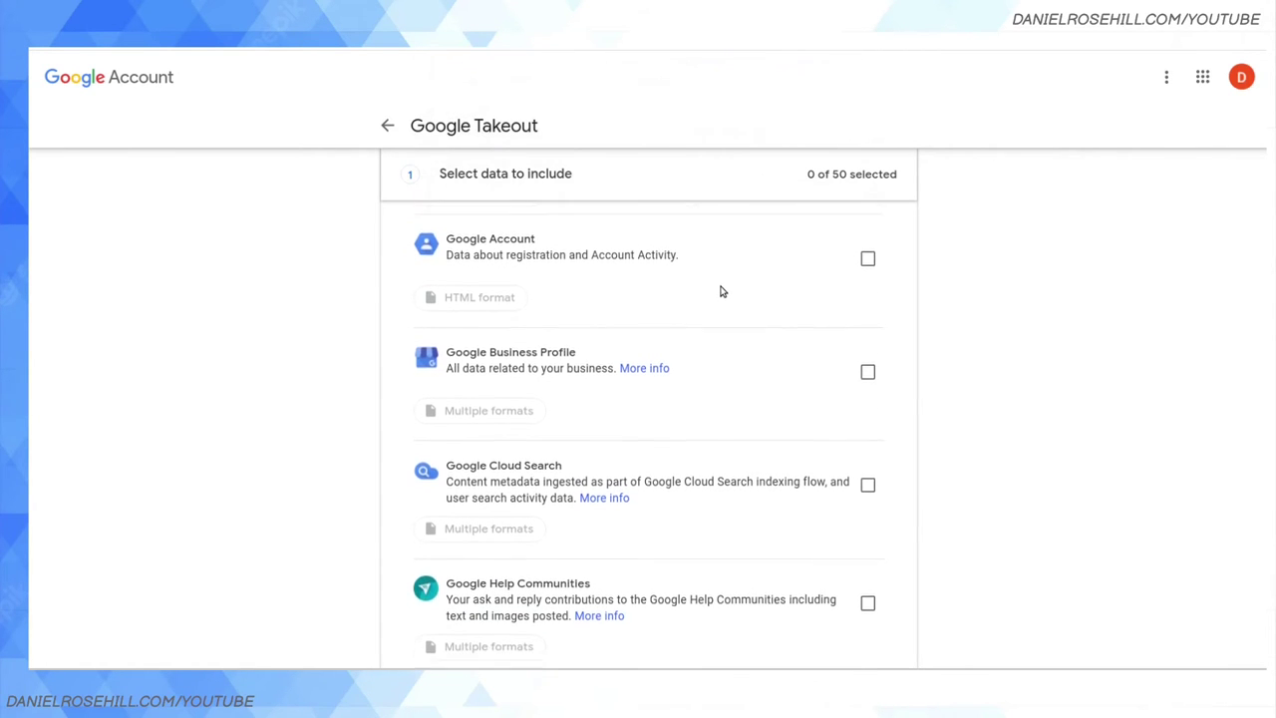
pyautogui.click(868, 345)
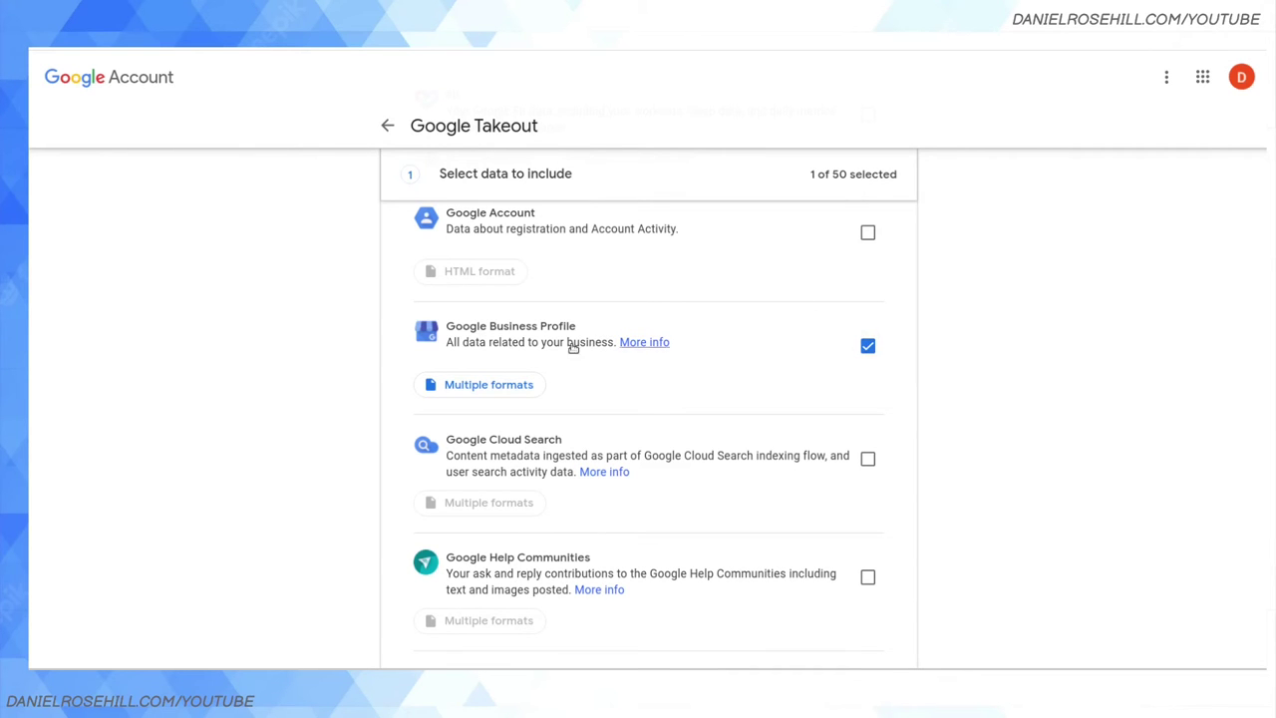
# Review Google Business Profile's formats, highlighting the Reviews & Replies note, then deselect it.
pyautogui.click(489, 383)
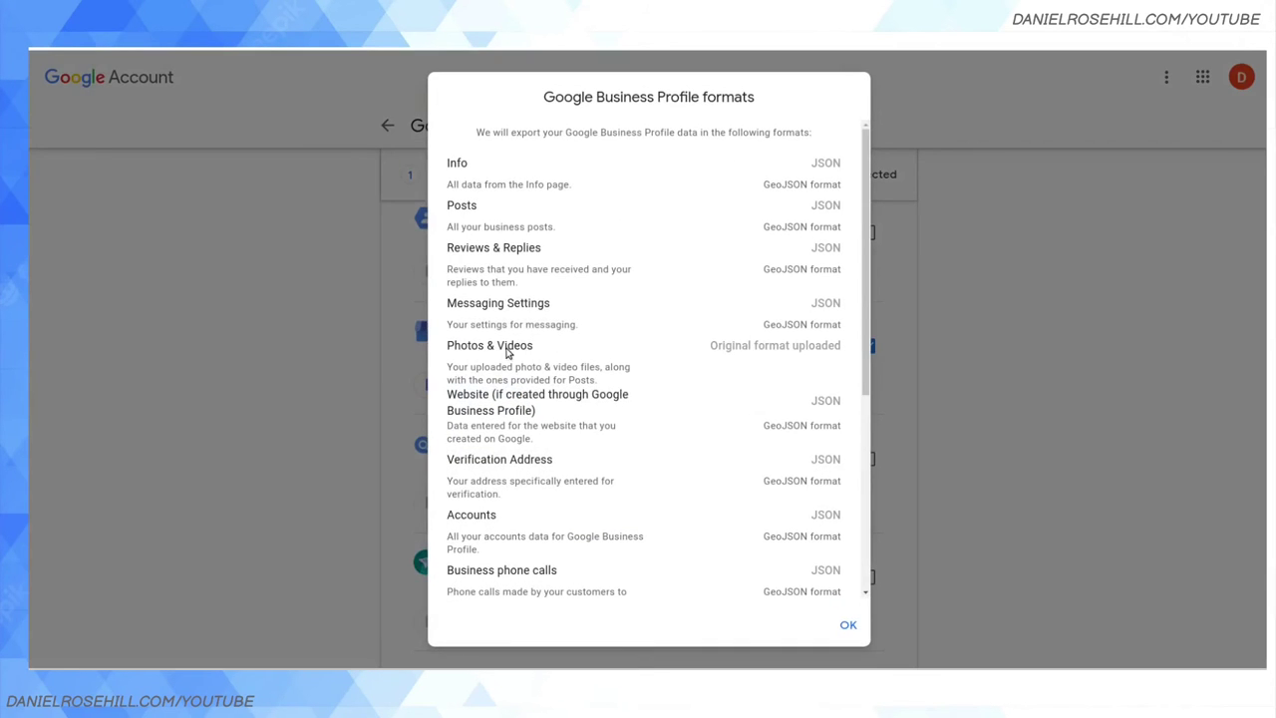
pyautogui.scroll(-2, 681, 289)
pyautogui.scroll(-5, 681, 292)
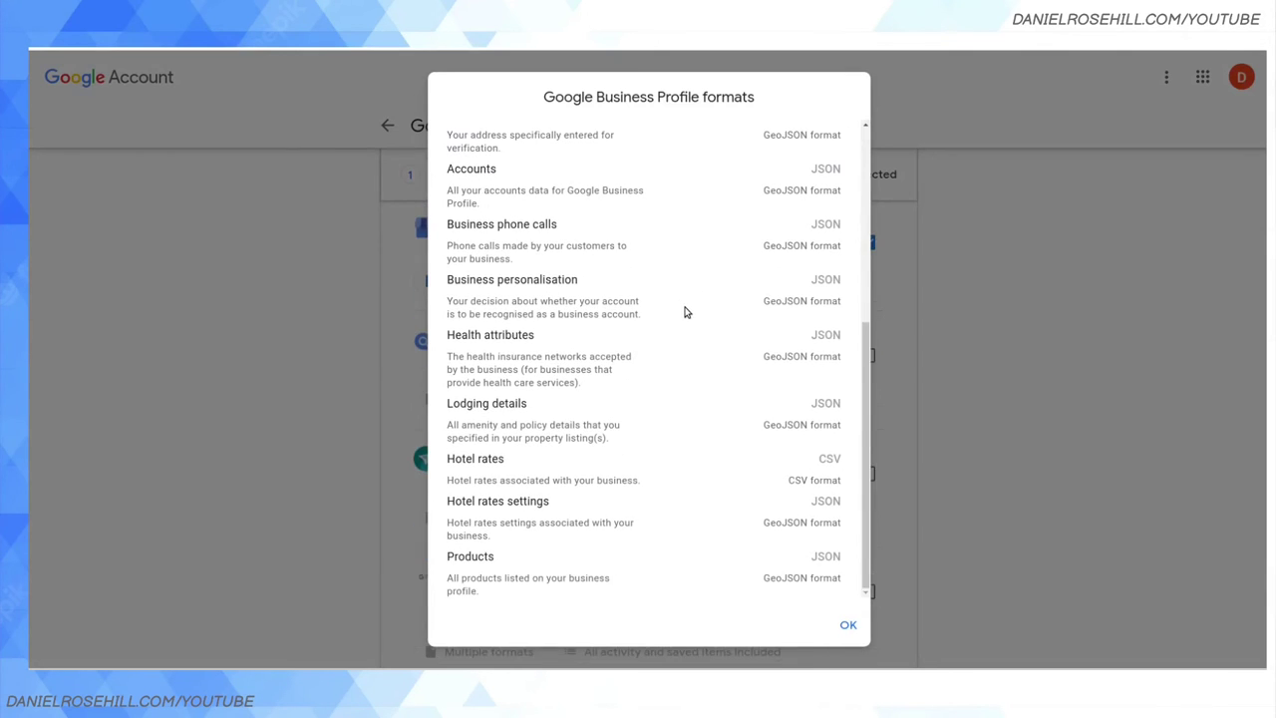
pyautogui.scroll(7, 682, 299)
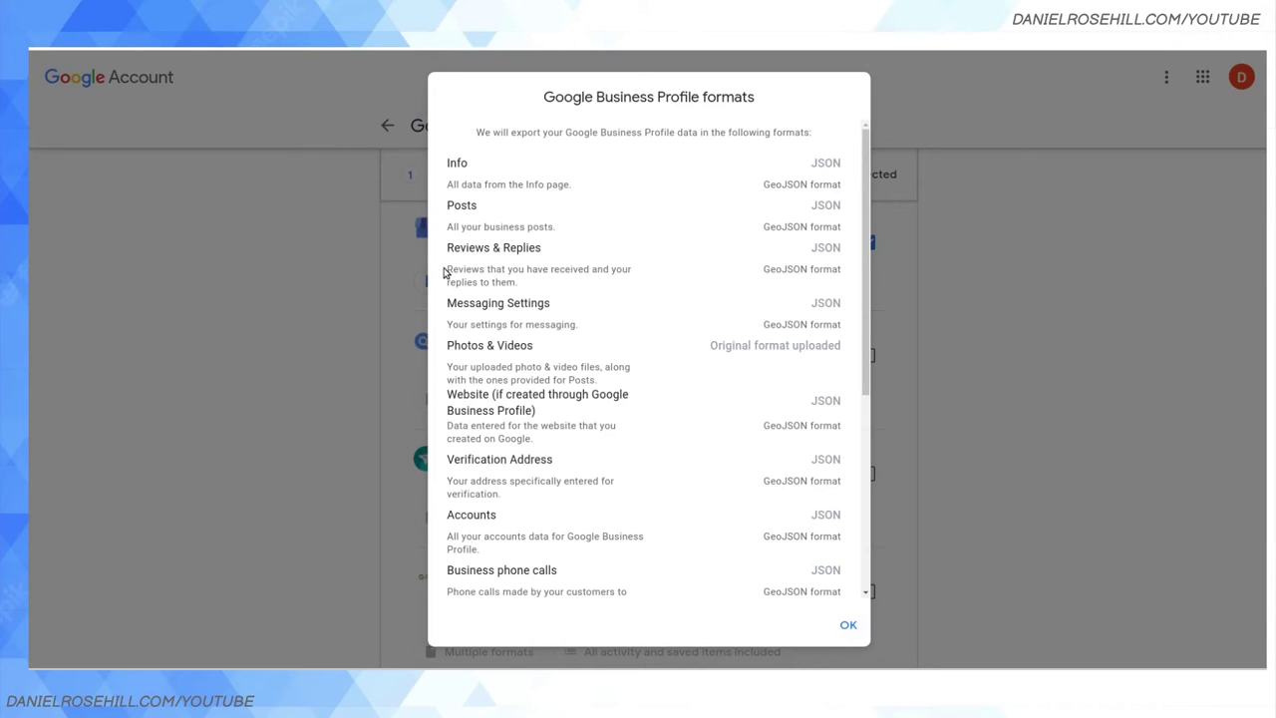
pyautogui.moveTo(445, 272); pyautogui.dragTo(524, 286)
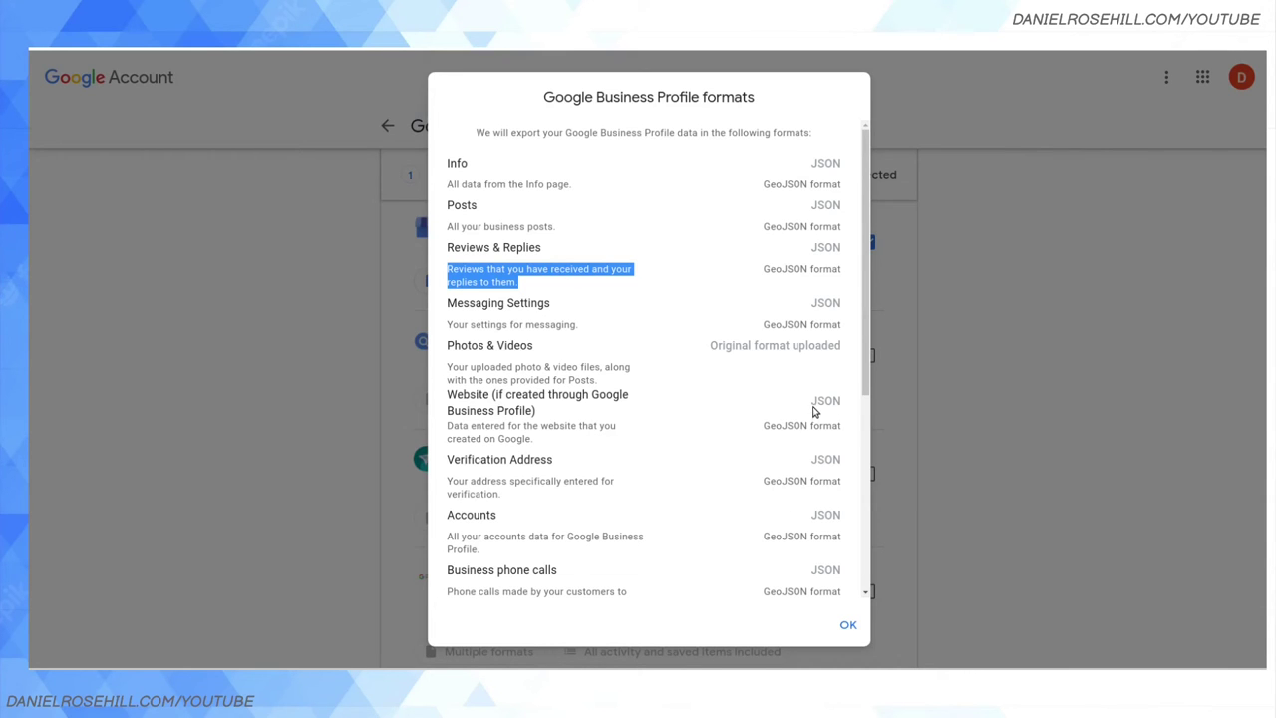
pyautogui.click(845, 624)
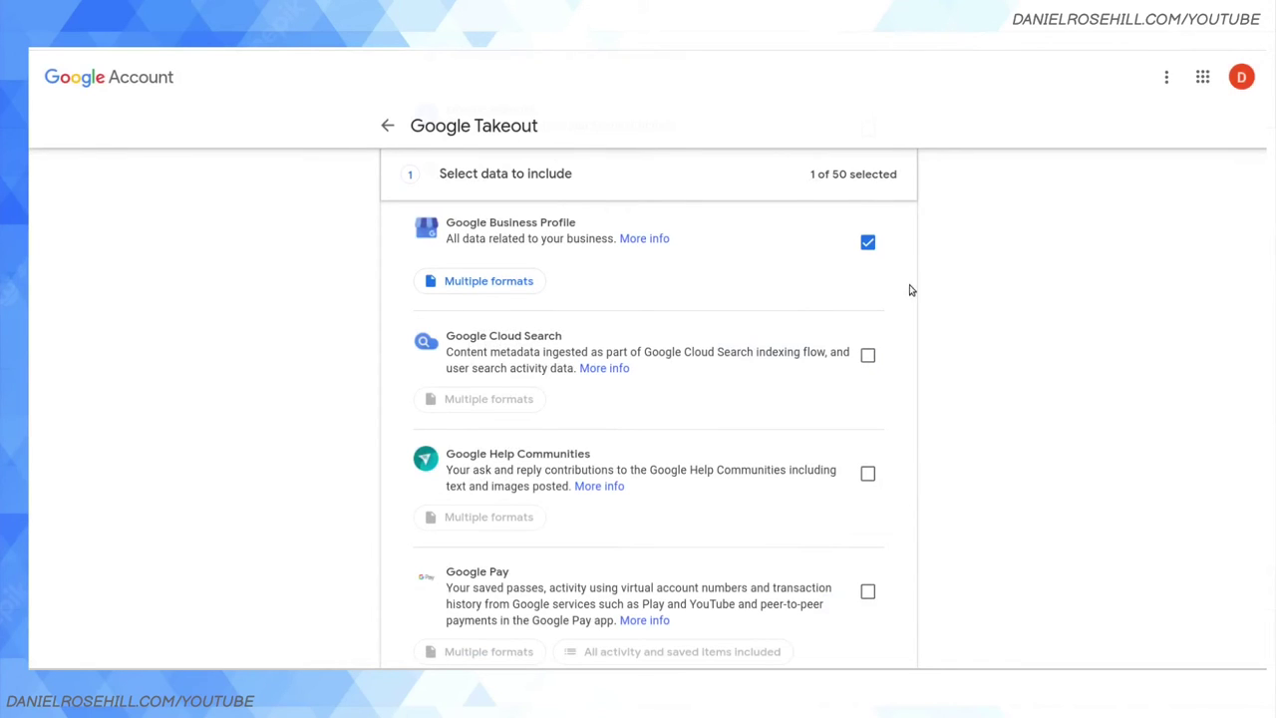
pyautogui.click(867, 245)
pyautogui.scroll(-2, 1064, 299)
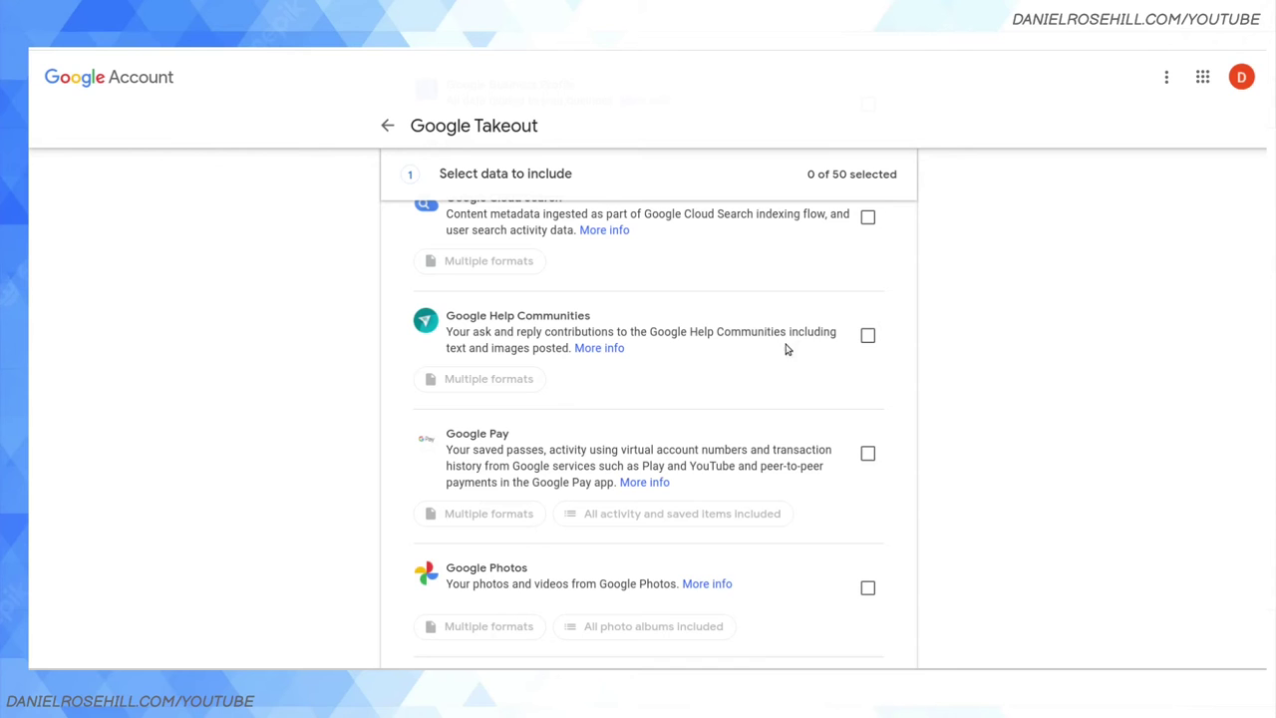
pyautogui.click(868, 336)
pyautogui.click(514, 381)
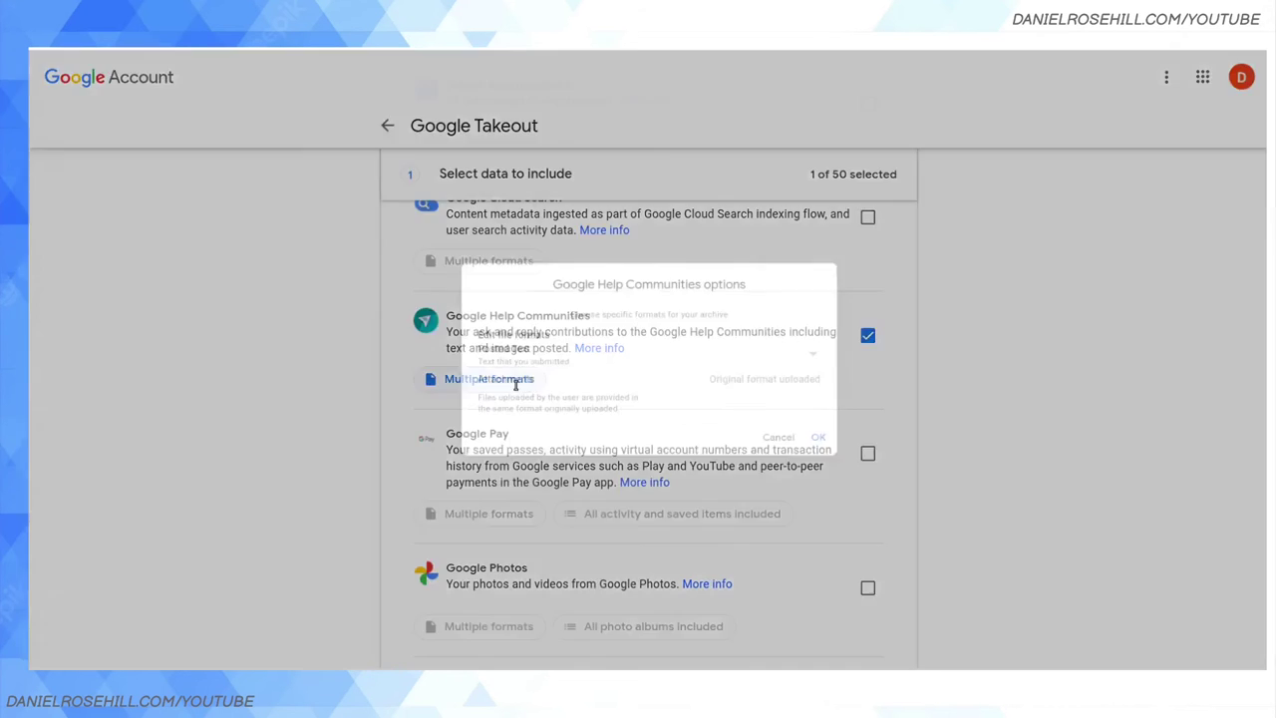
pyautogui.click(803, 456)
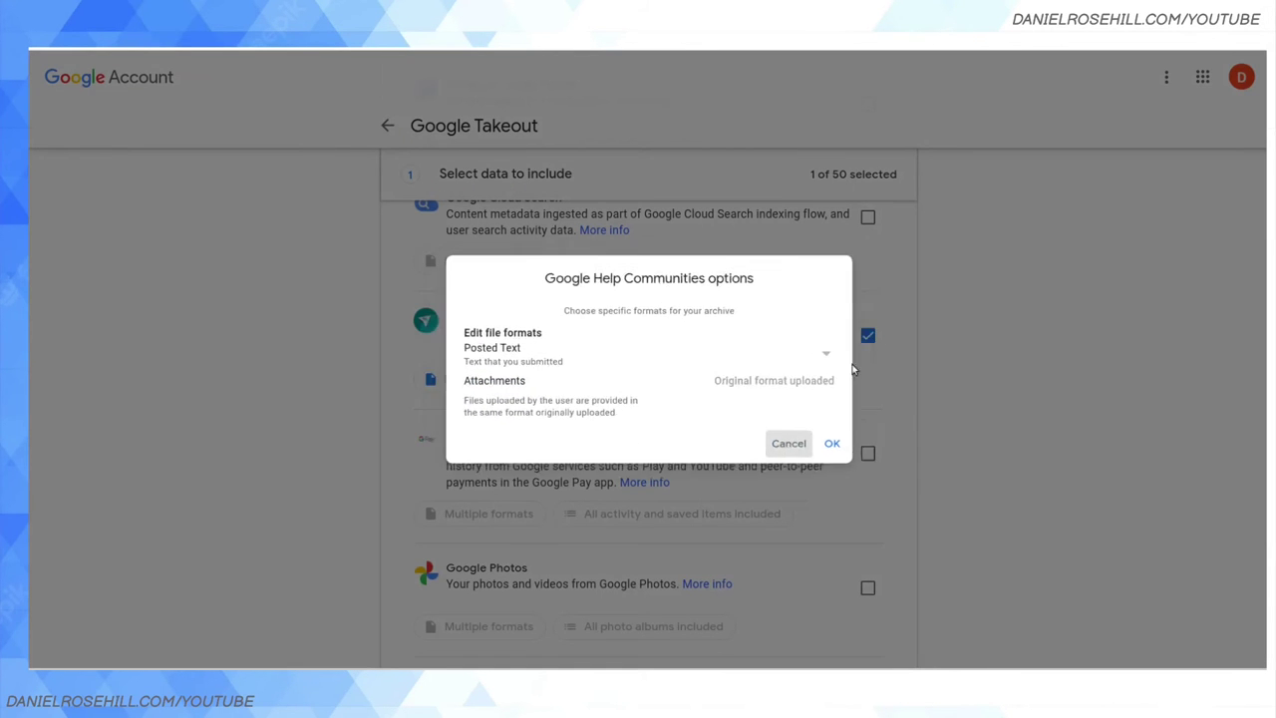
pyautogui.click(867, 335)
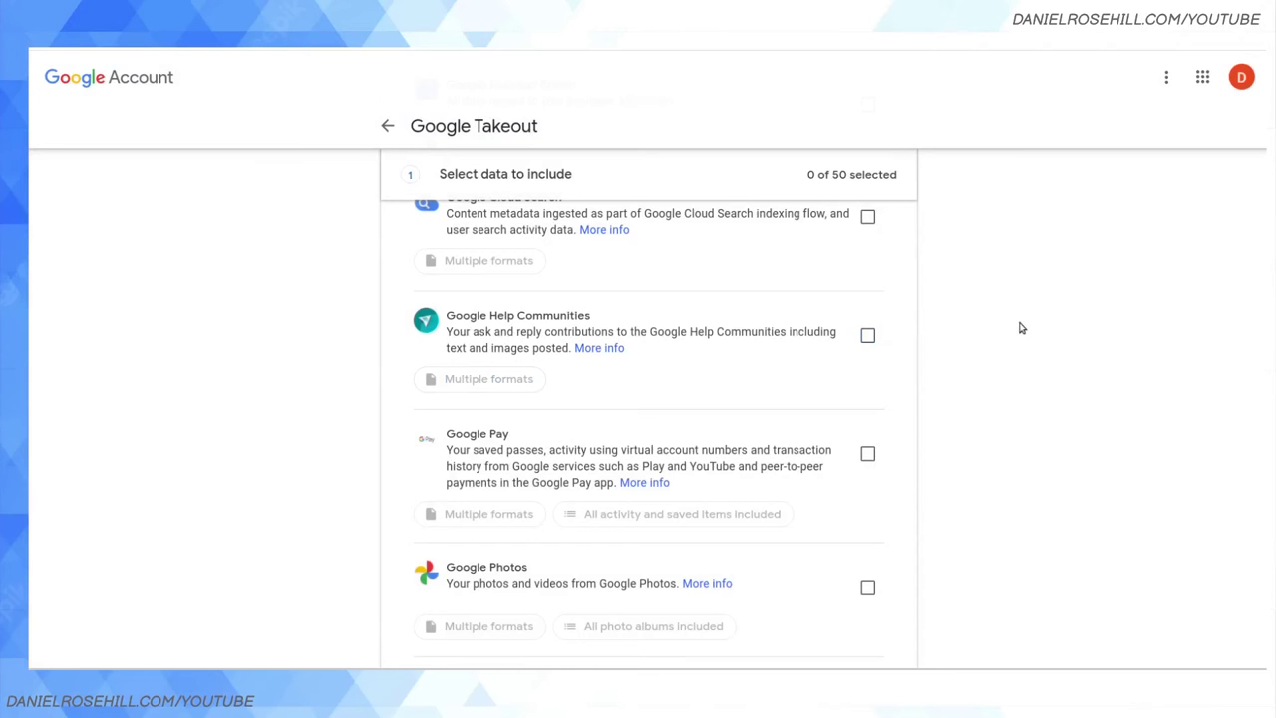
# Scroll to Google Photos and include it with all photo albums.
pyautogui.scroll(-1, 826, 364)
pyautogui.scroll(-2, 826, 364)
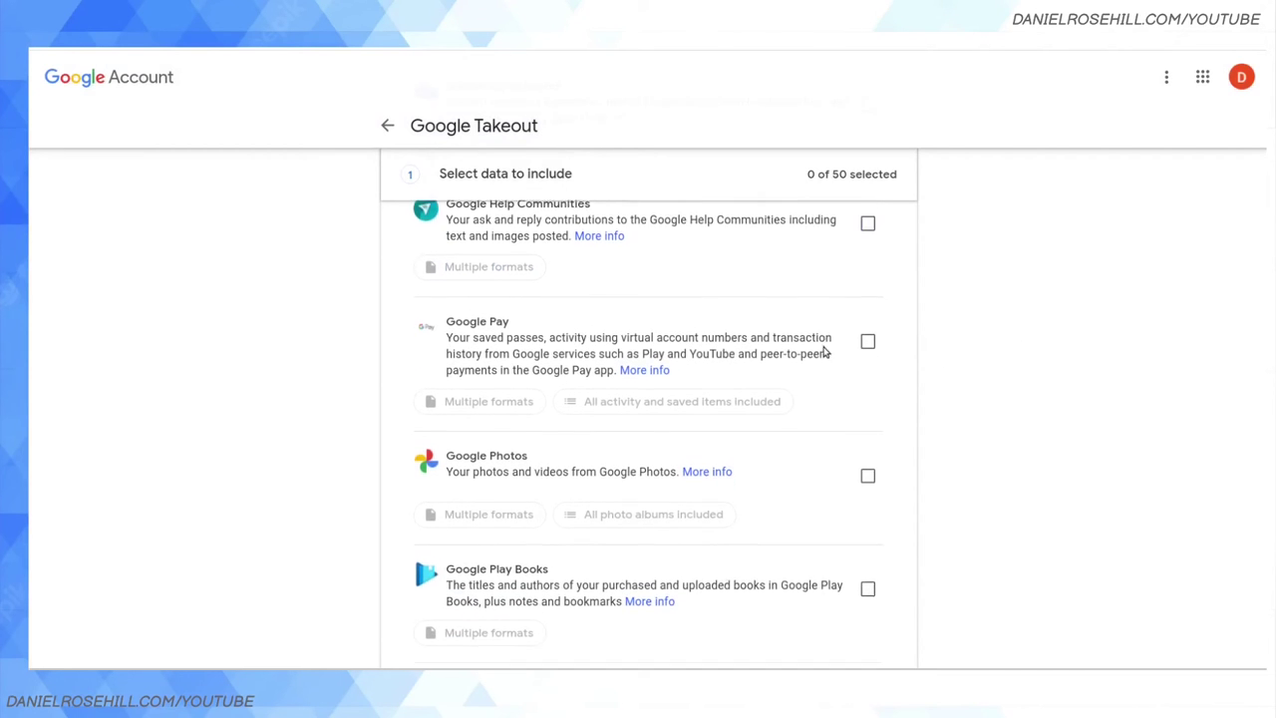
pyautogui.scroll(-2, 818, 319)
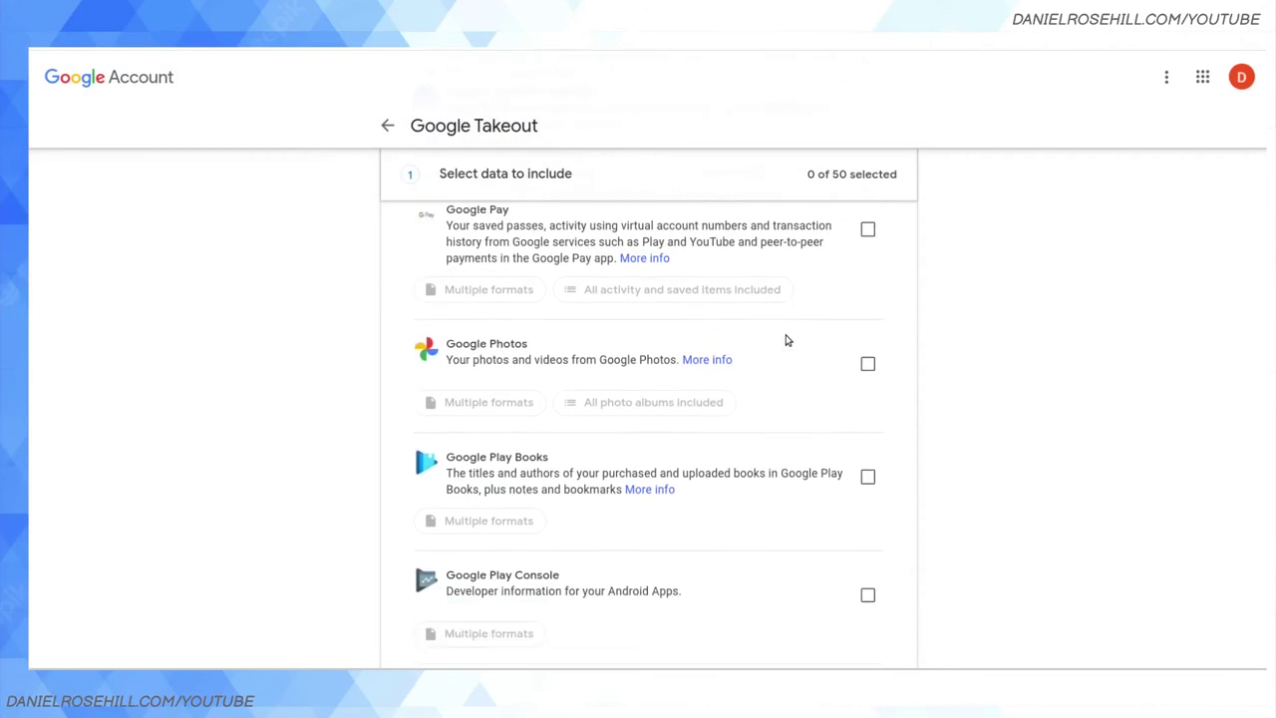
pyautogui.scroll(2, 785, 332)
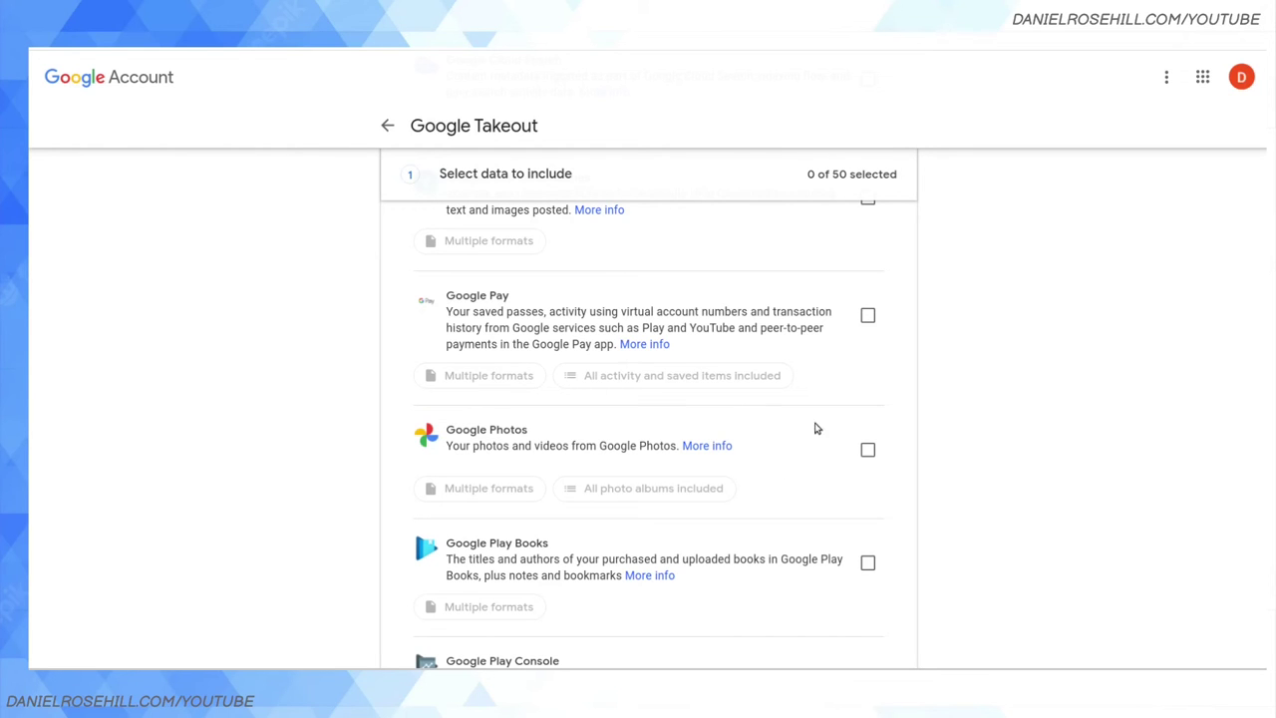
pyautogui.click(868, 450)
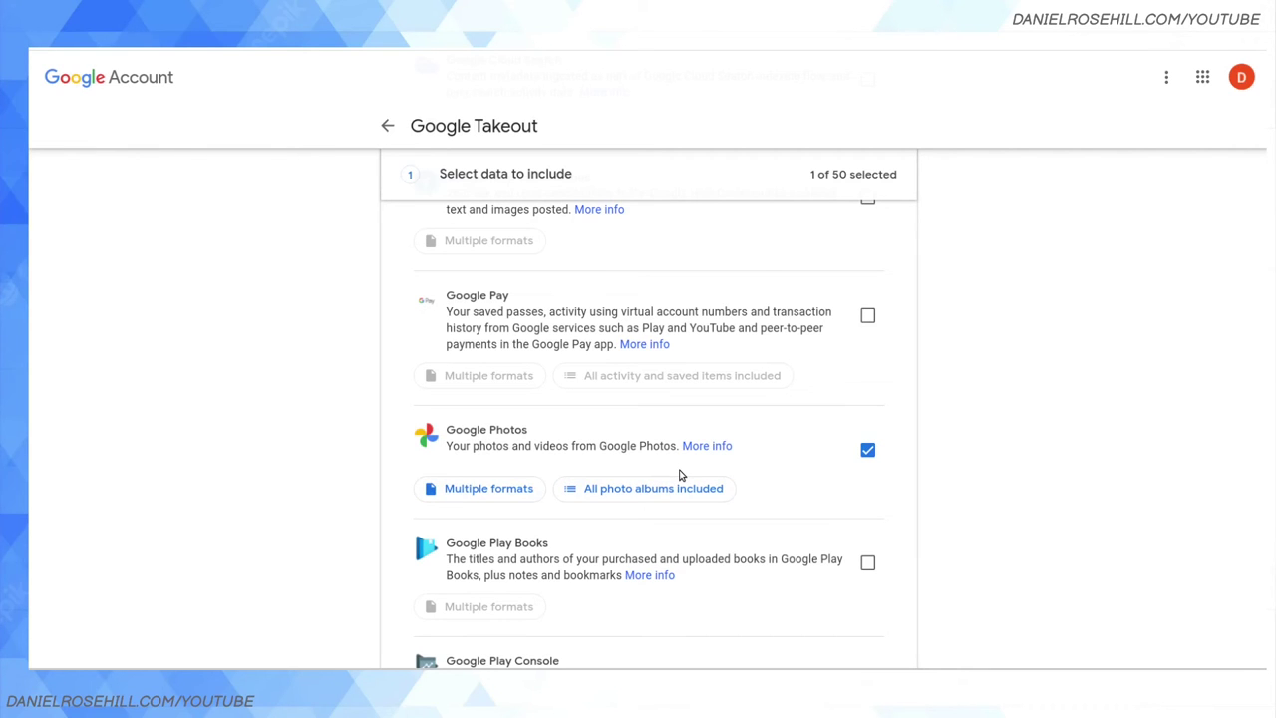
# Deselect Google Photos and scroll down the list to reach Groups.
pyautogui.click(867, 450)
pyautogui.scroll(-2, 1012, 363)
pyautogui.scroll(-2, 1012, 363)
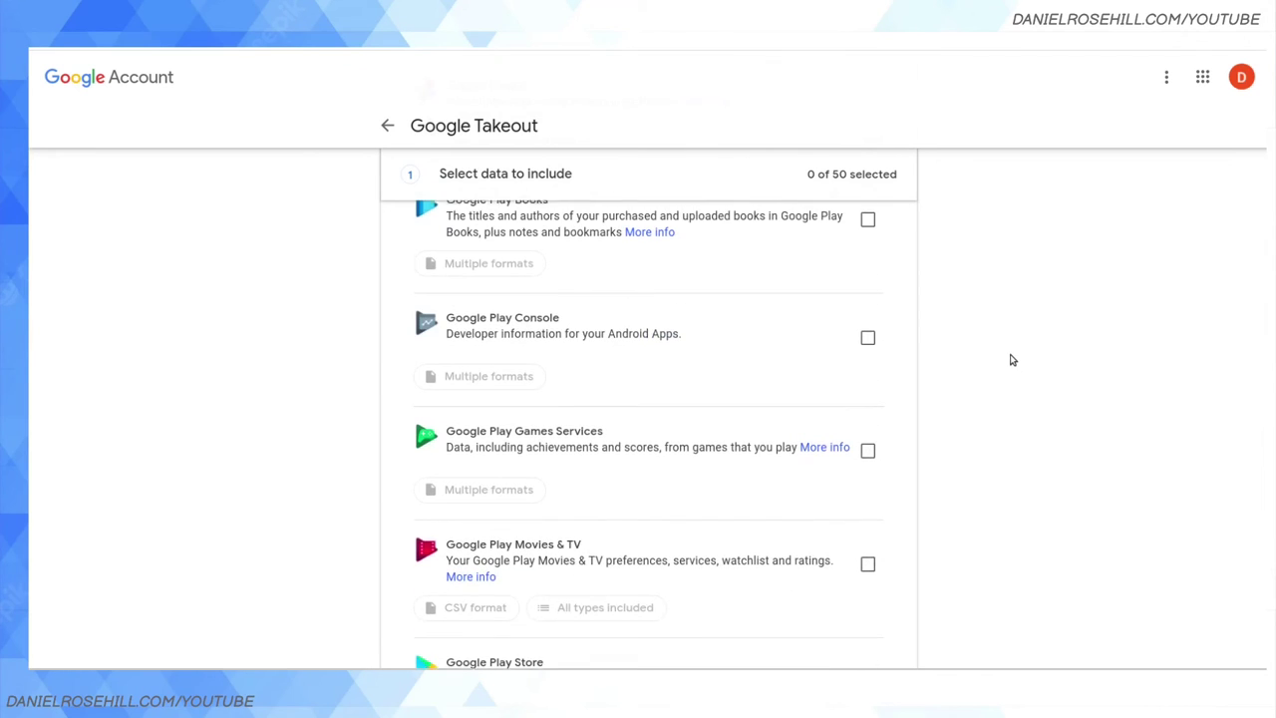
pyautogui.scroll(-2, 884, 407)
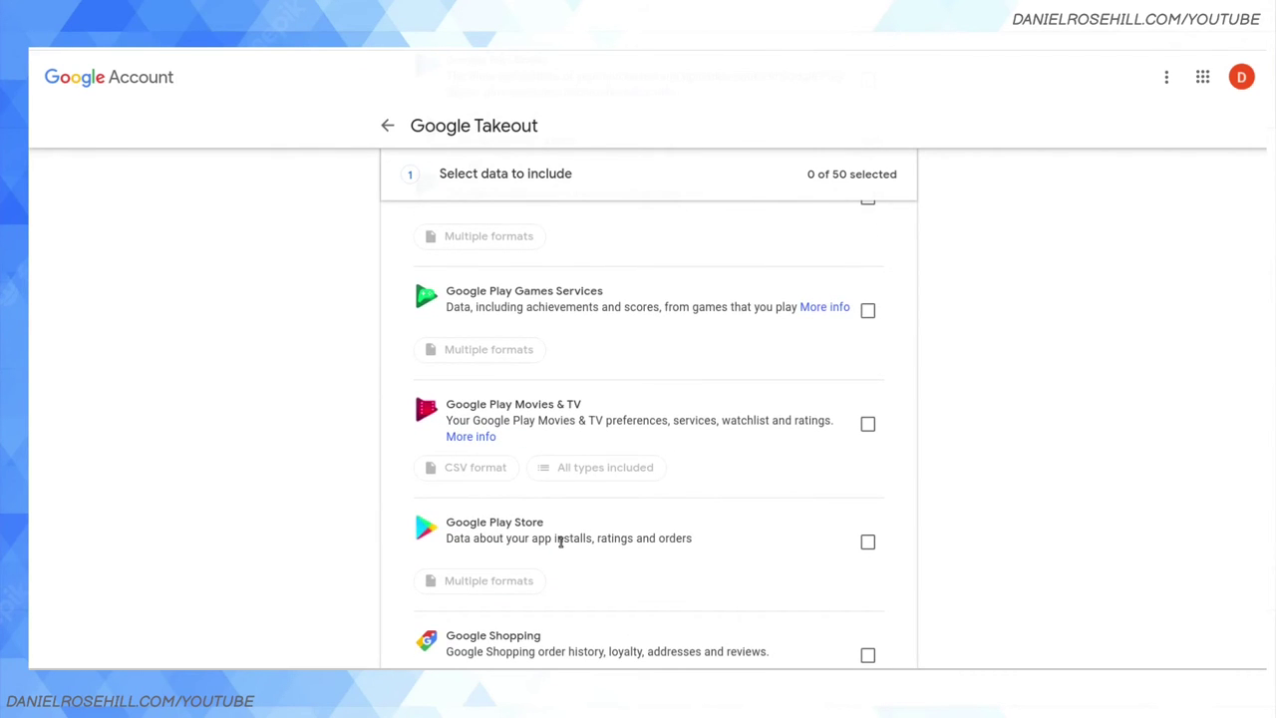
pyautogui.scroll(1, 560, 540)
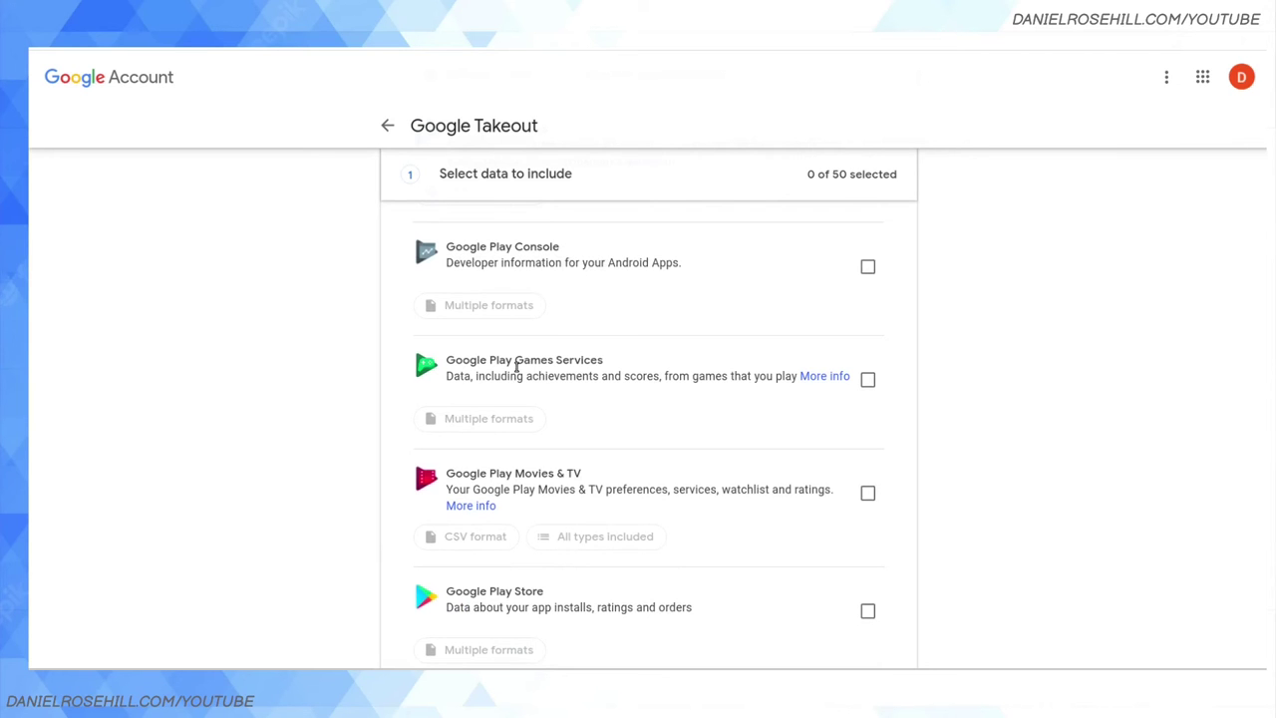
pyautogui.scroll(1, 613, 426)
pyautogui.scroll(-1, 613, 426)
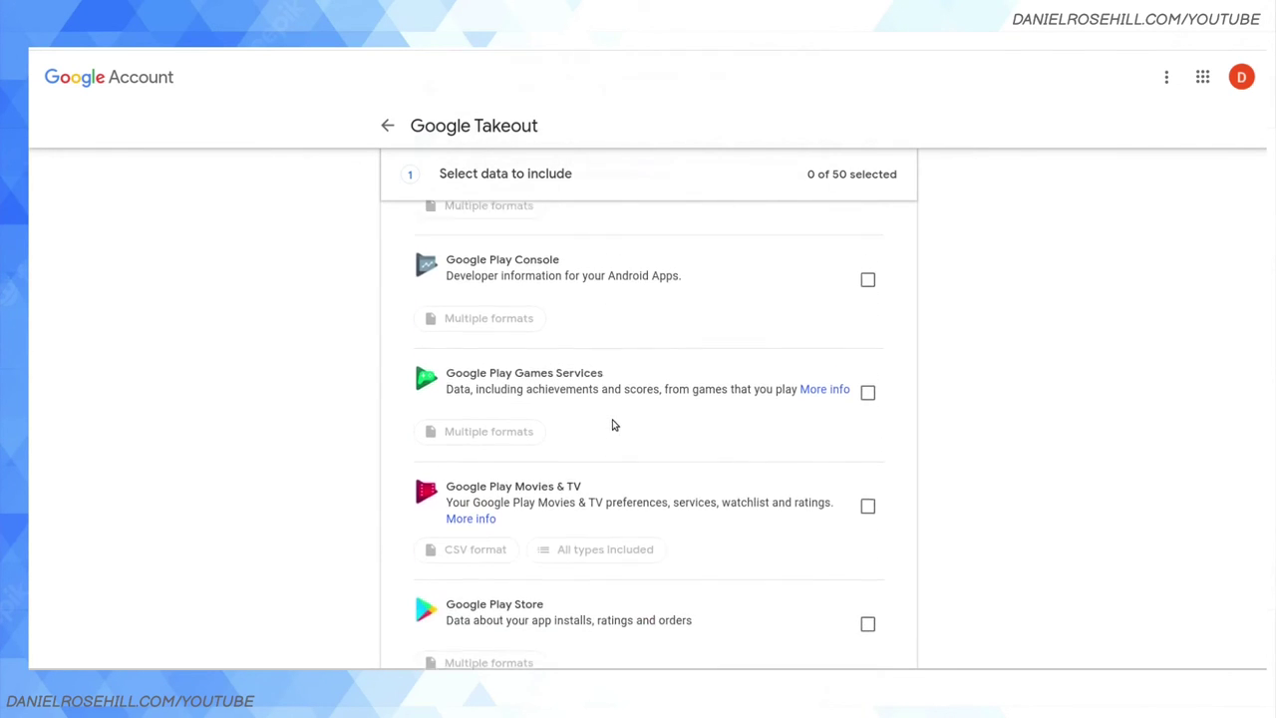
pyautogui.scroll(2, 613, 426)
pyautogui.scroll(-6, 613, 424)
pyautogui.scroll(-2, 613, 421)
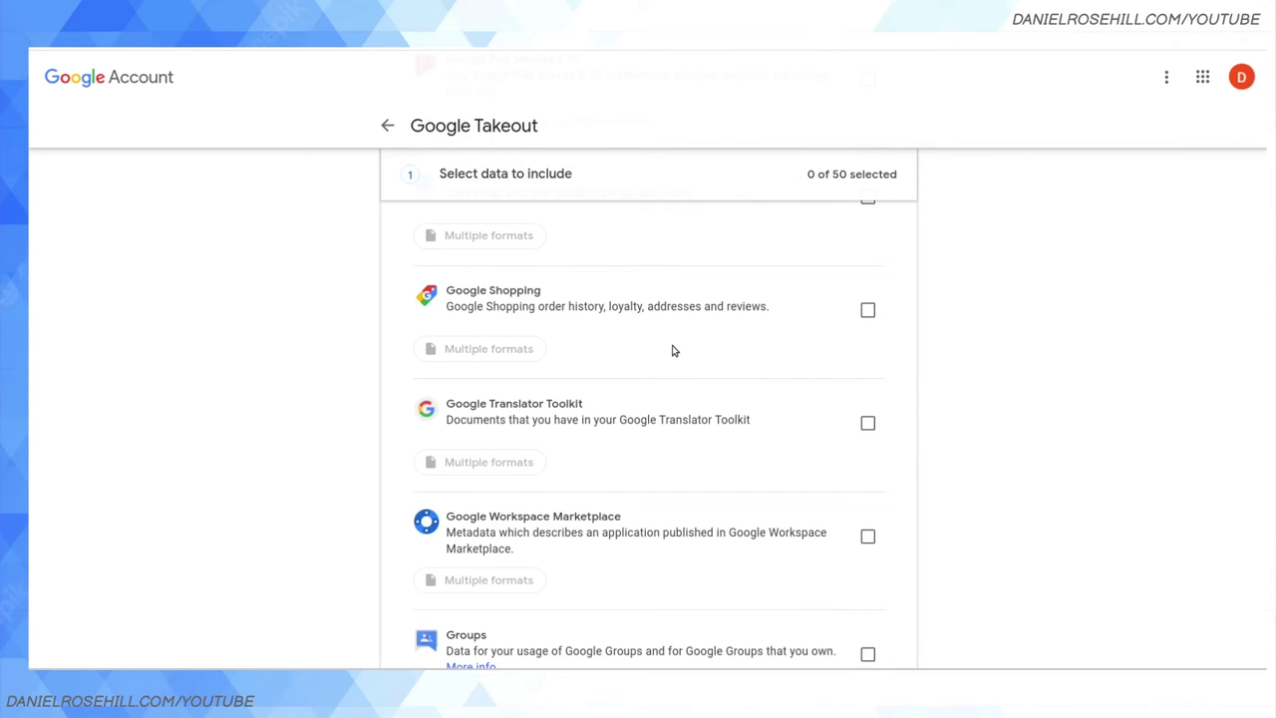
pyautogui.scroll(-4, 673, 350)
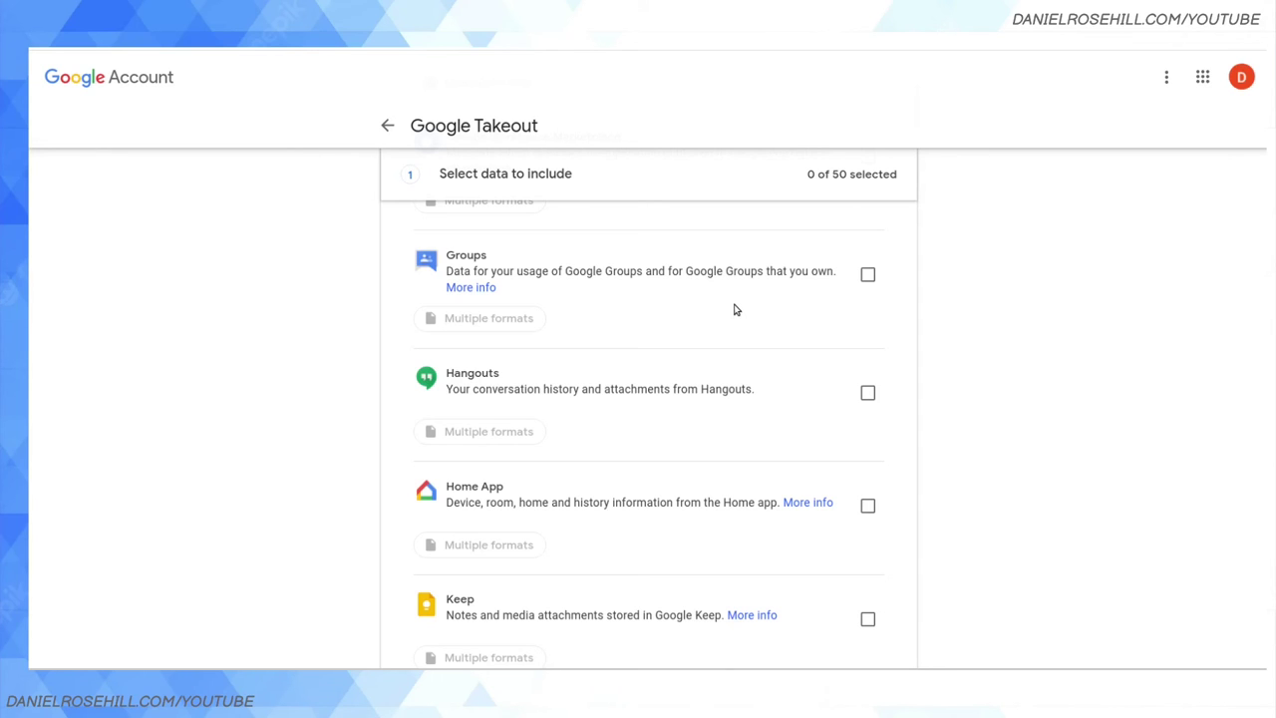
# Include Groups briefly to view its export formats, then exclude it again.
pyautogui.click(868, 274)
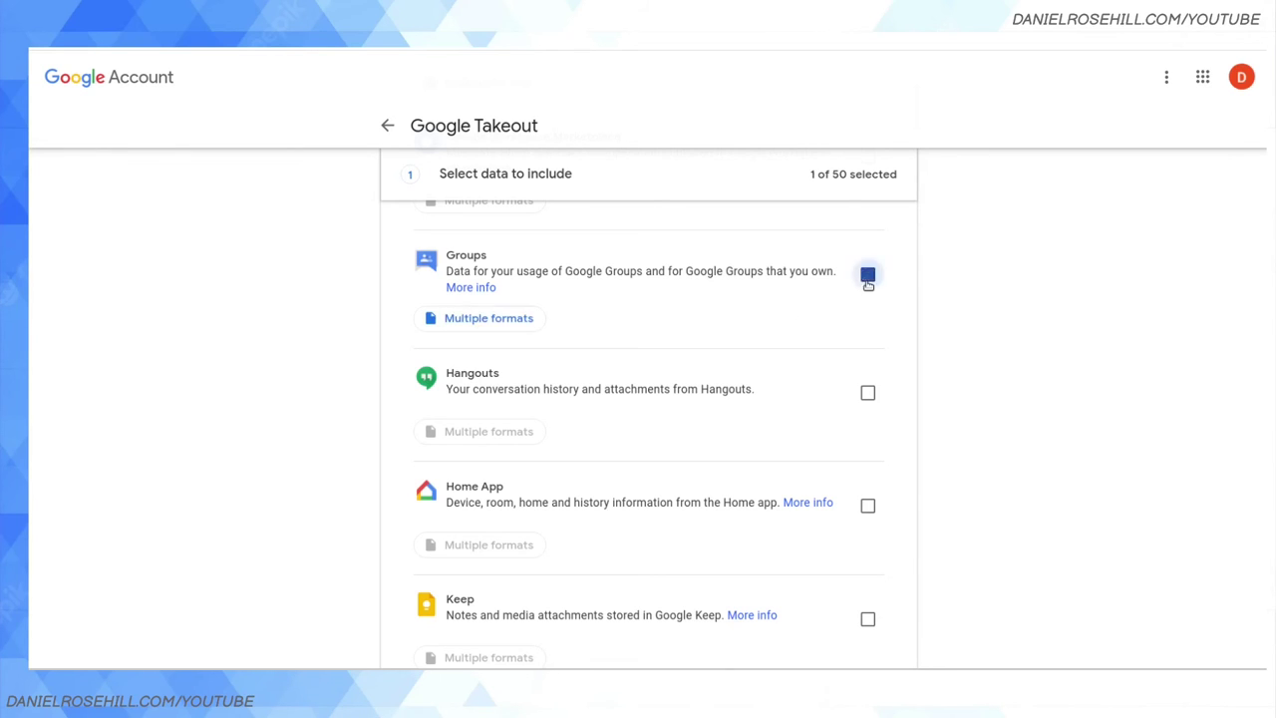
pyautogui.click(519, 320)
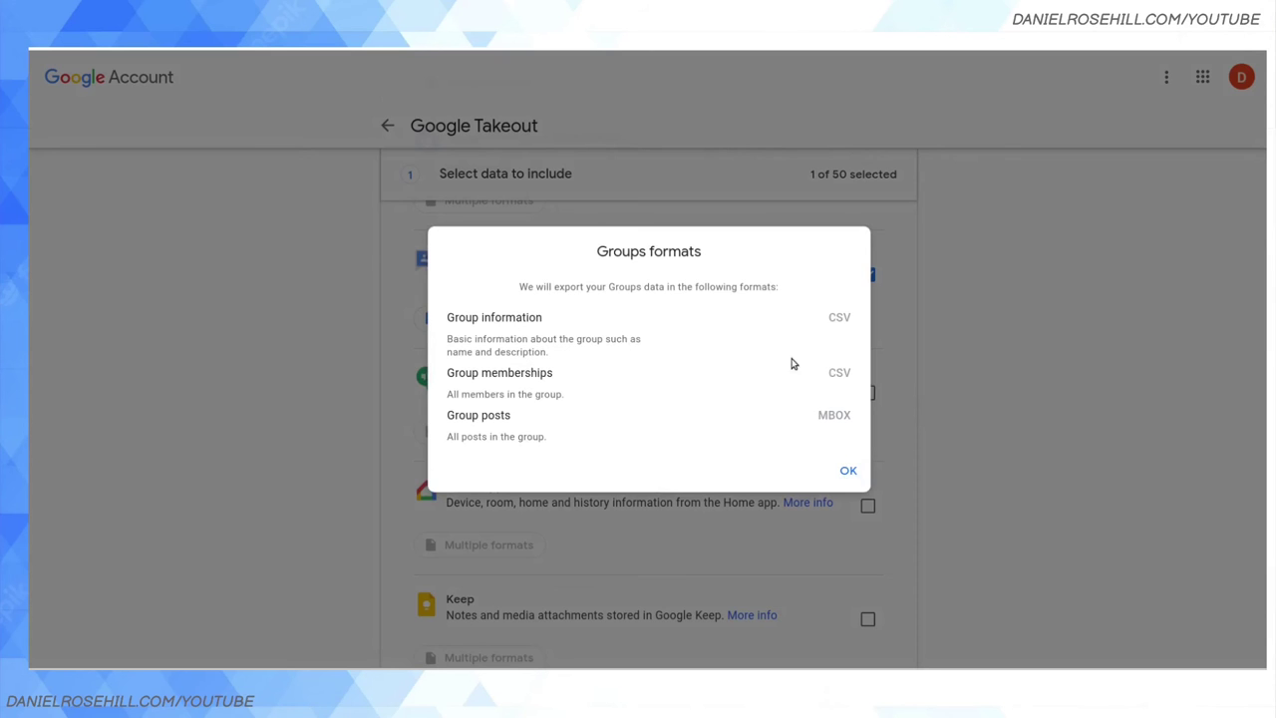
pyautogui.click(847, 469)
pyautogui.click(882, 283)
# Bring up Home App's More info note about its JSON export.
pyautogui.scroll(-2, 880, 317)
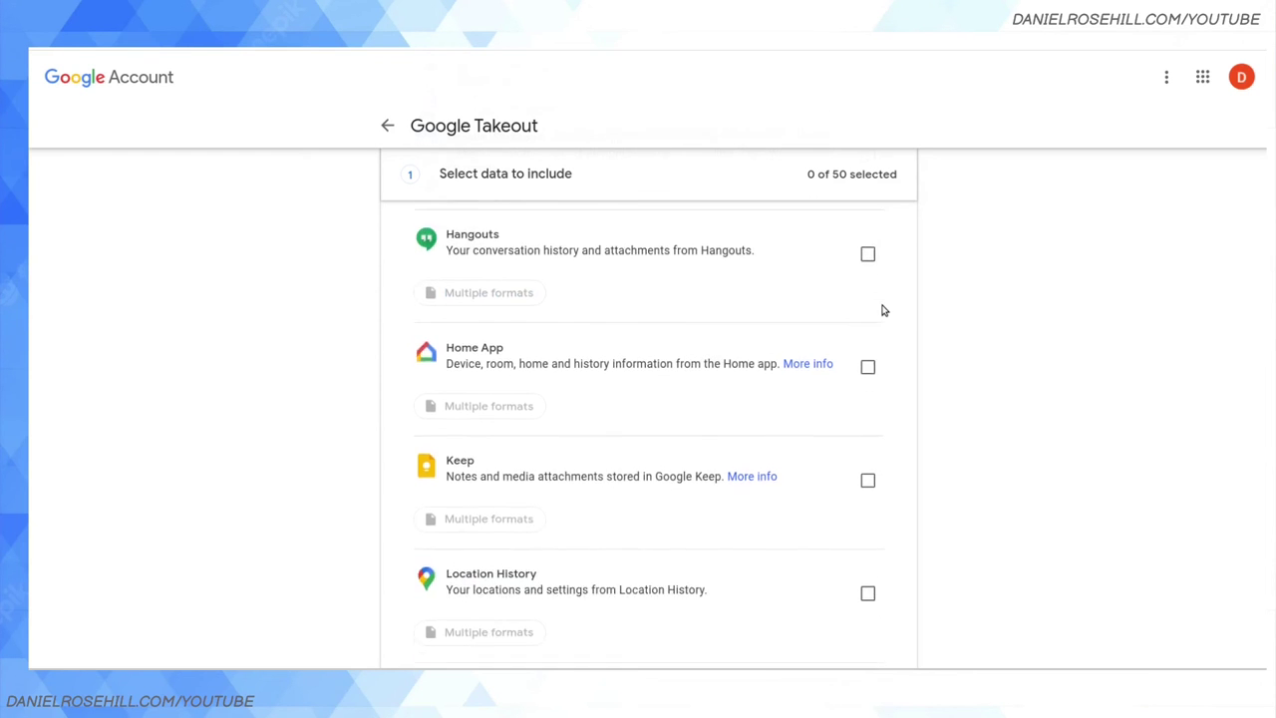
pyautogui.scroll(1, 547, 336)
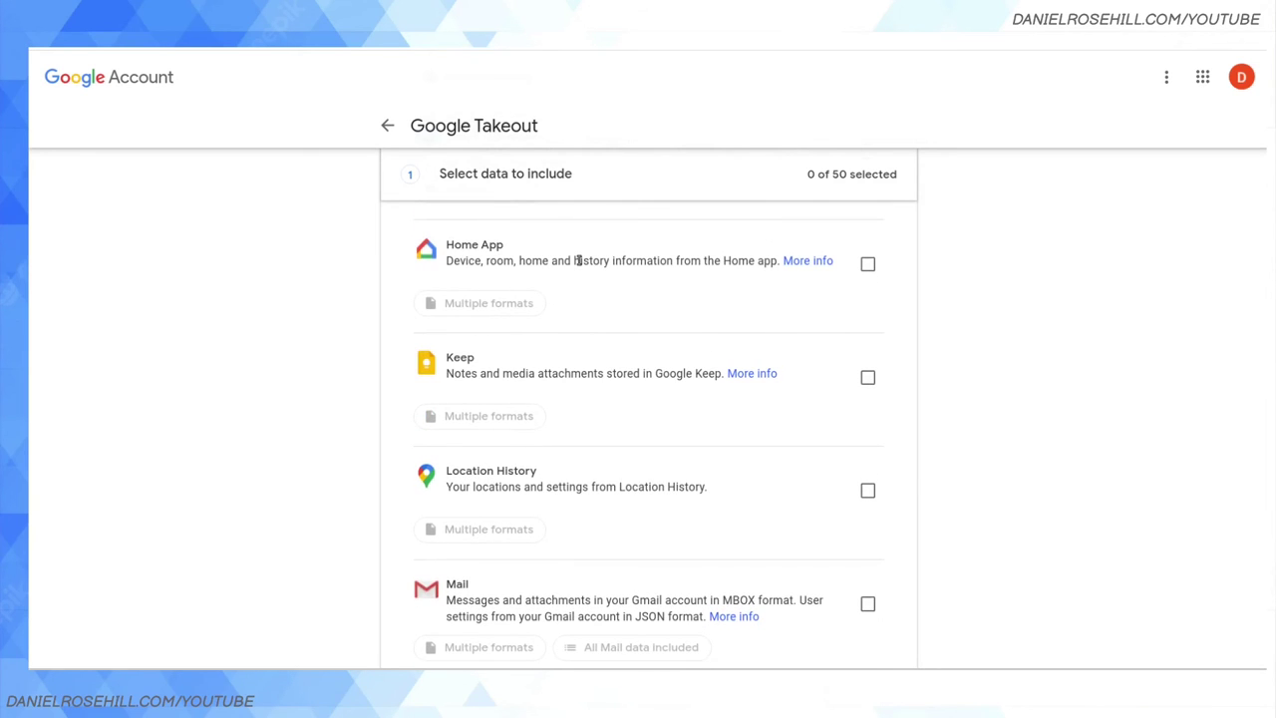
pyautogui.click(829, 262)
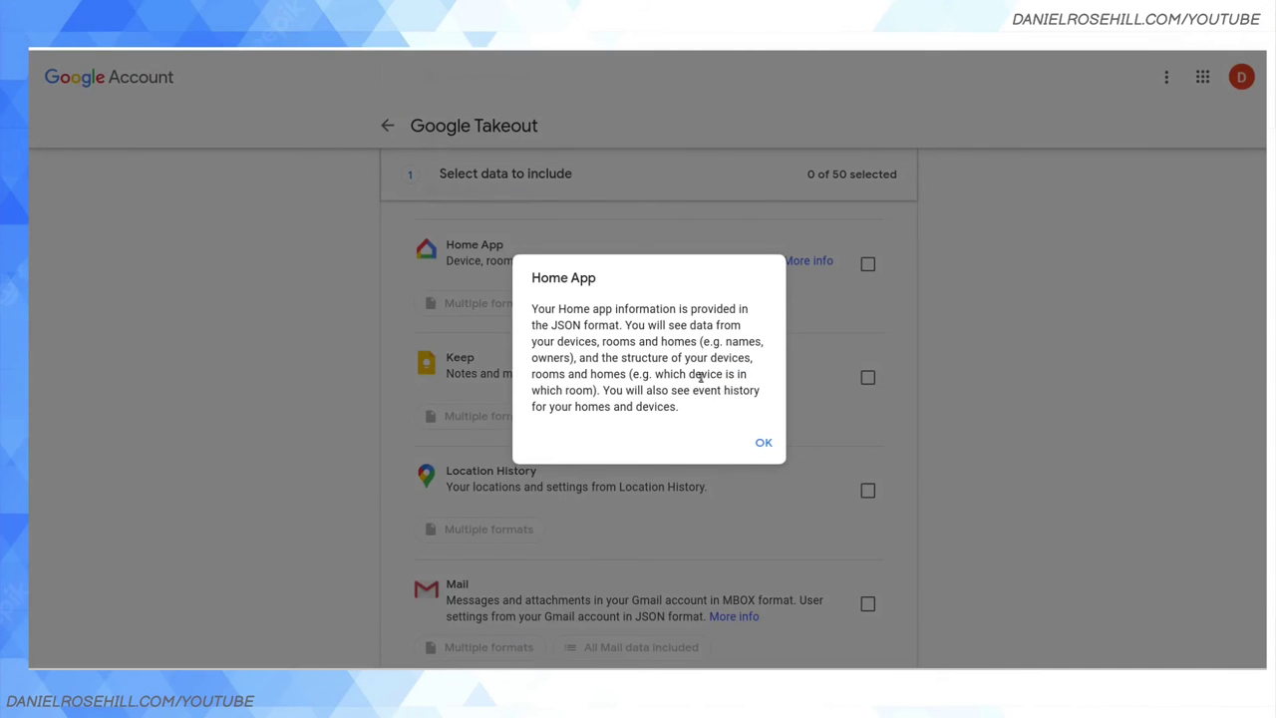
# Close the Home App note and scroll down to the Maps products.
pyautogui.click(764, 445)
pyautogui.scroll(-5, 846, 321)
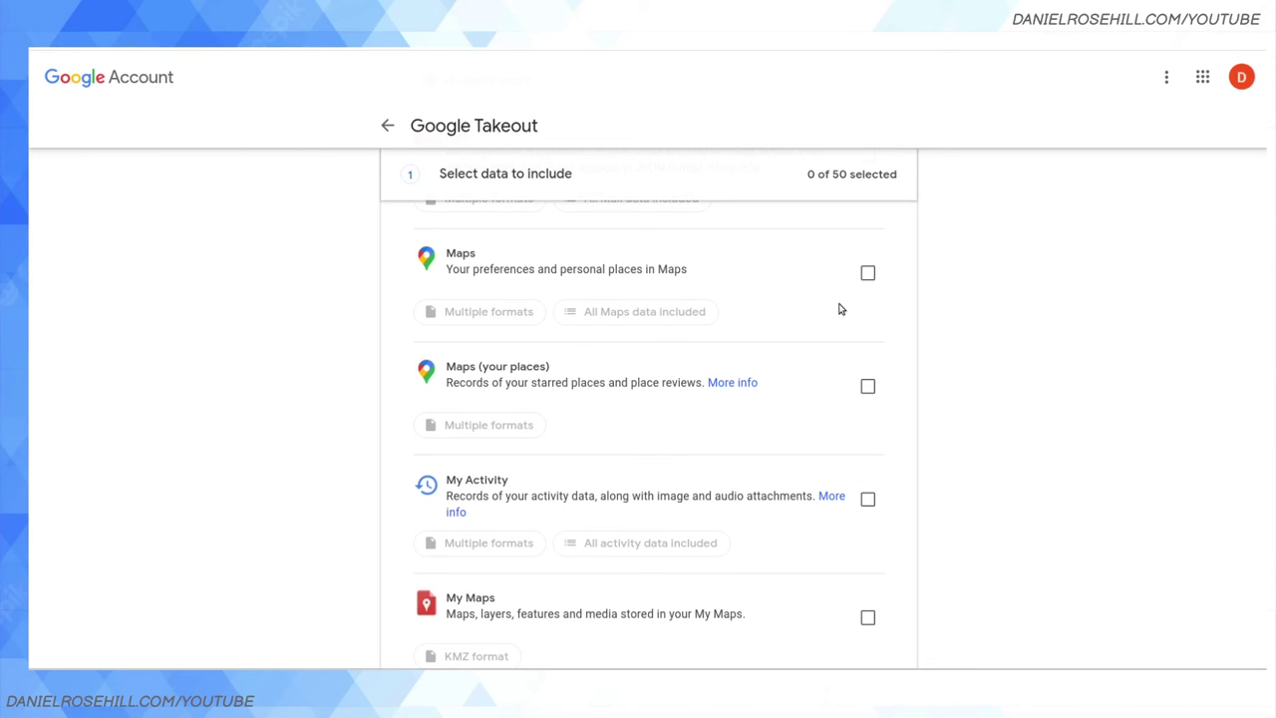
# Include Maps, Maps (your places) and My Maps, checking My Maps' format before dropping it.
pyautogui.click(867, 271)
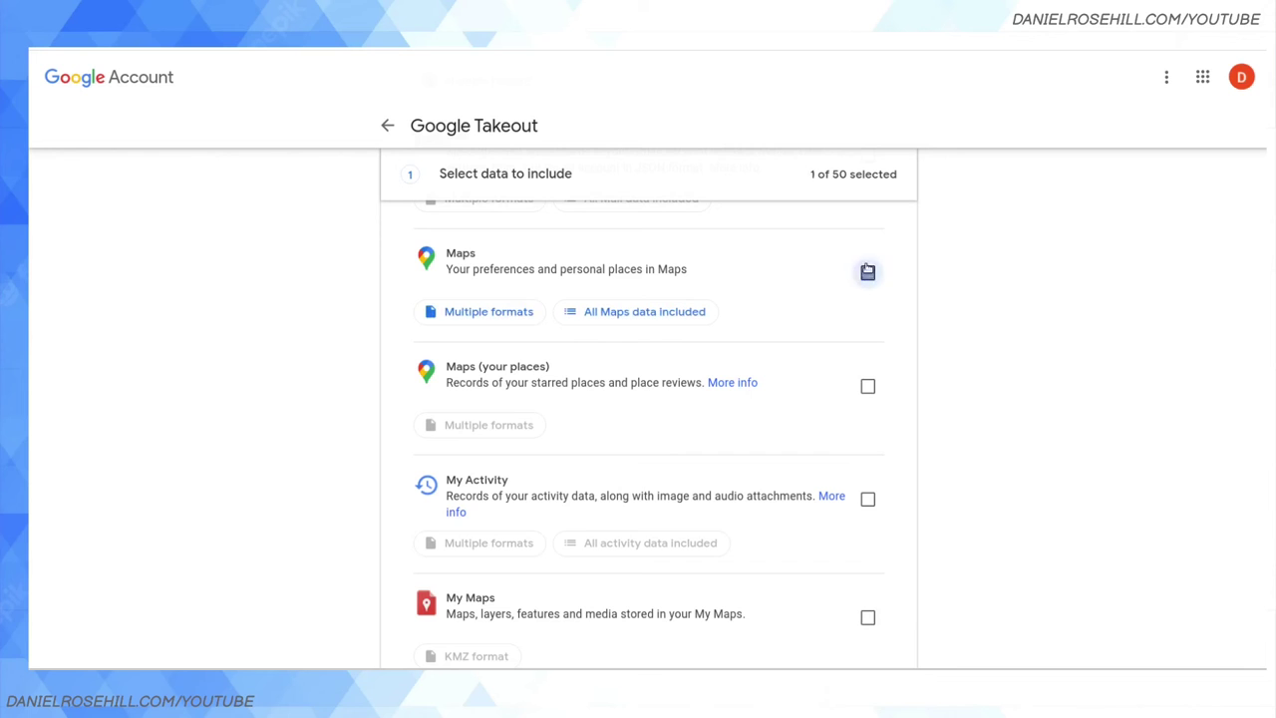
pyautogui.click(867, 387)
pyautogui.click(867, 617)
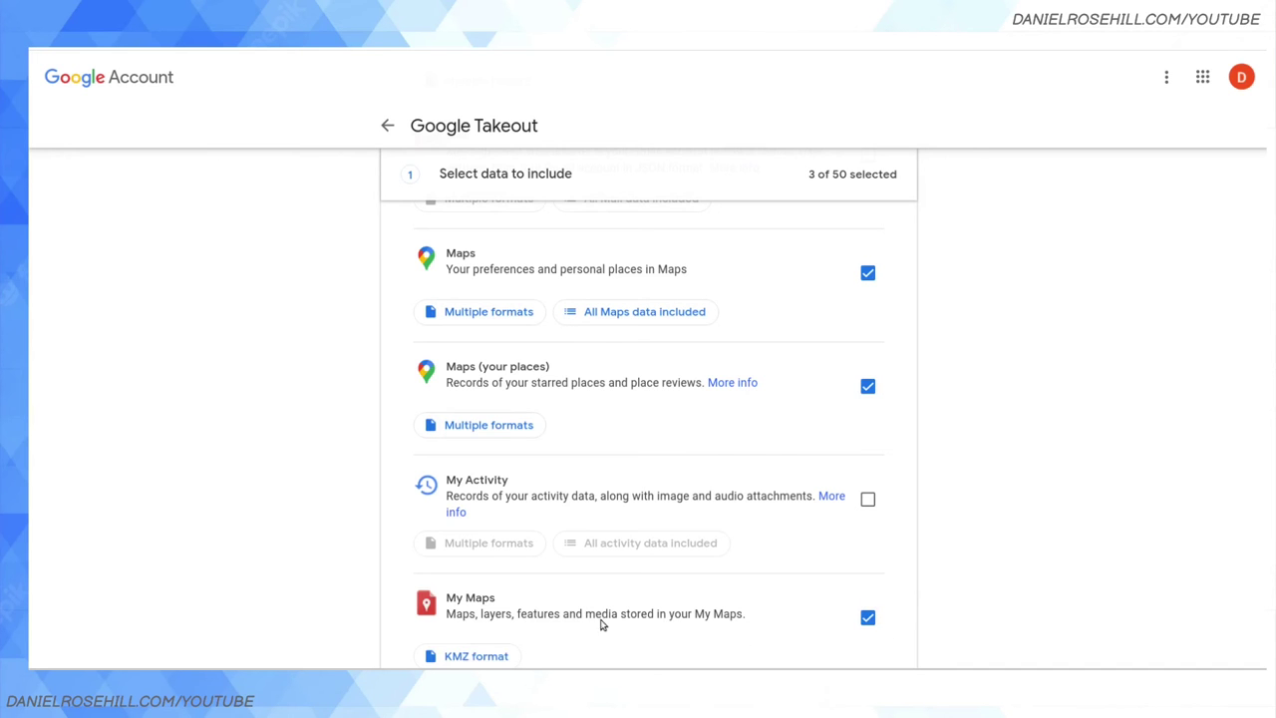
pyautogui.scroll(-1, 627, 573)
pyautogui.scroll(1, 614, 574)
pyautogui.scroll(-1, 610, 576)
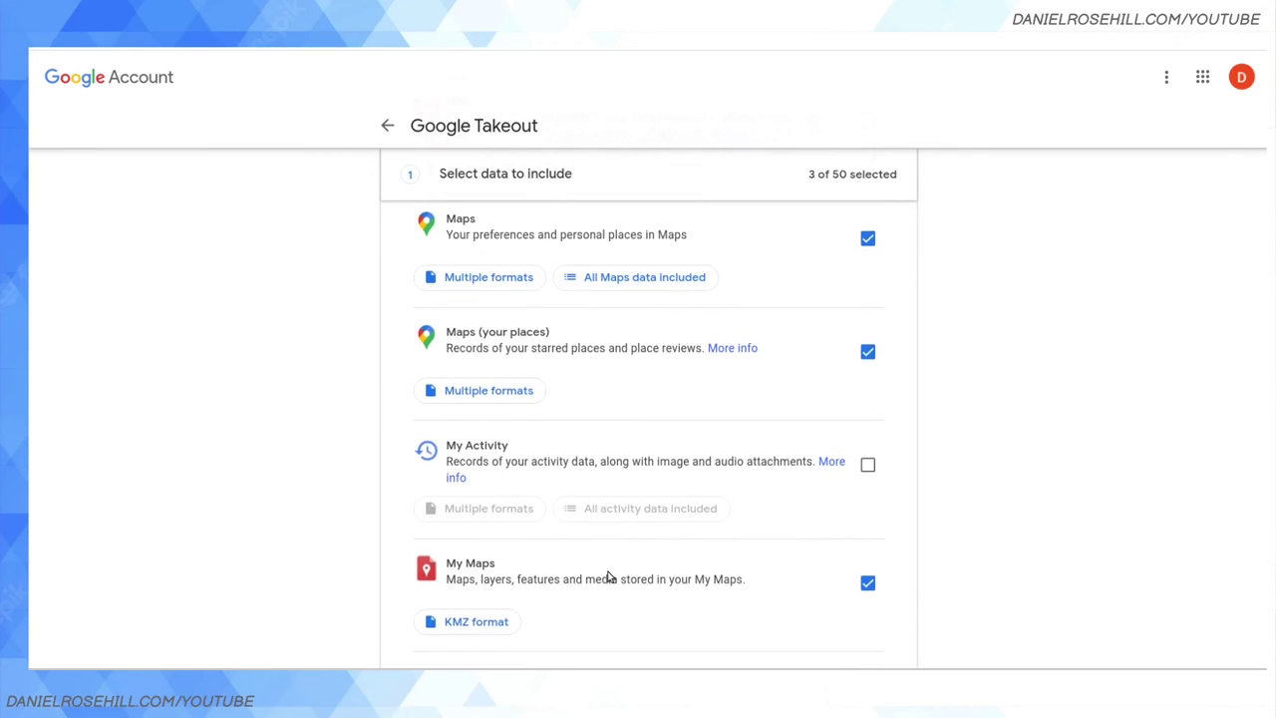
pyautogui.click(506, 625)
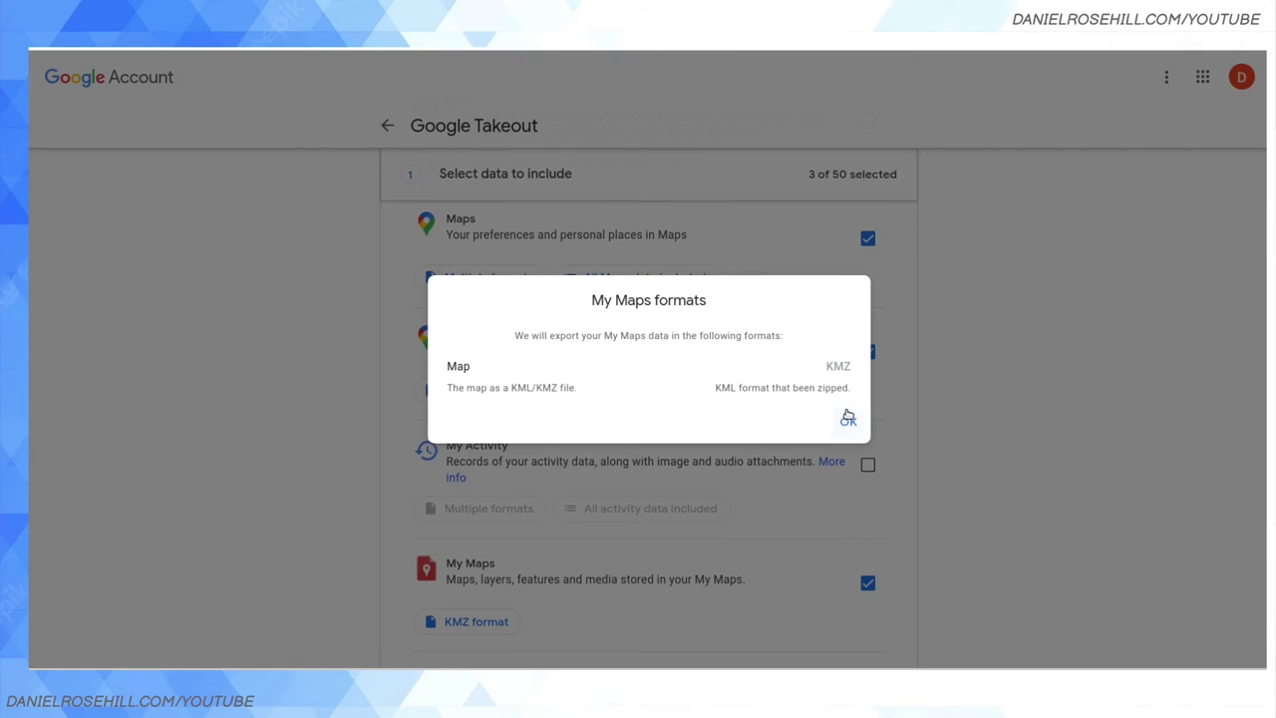
pyautogui.click(848, 416)
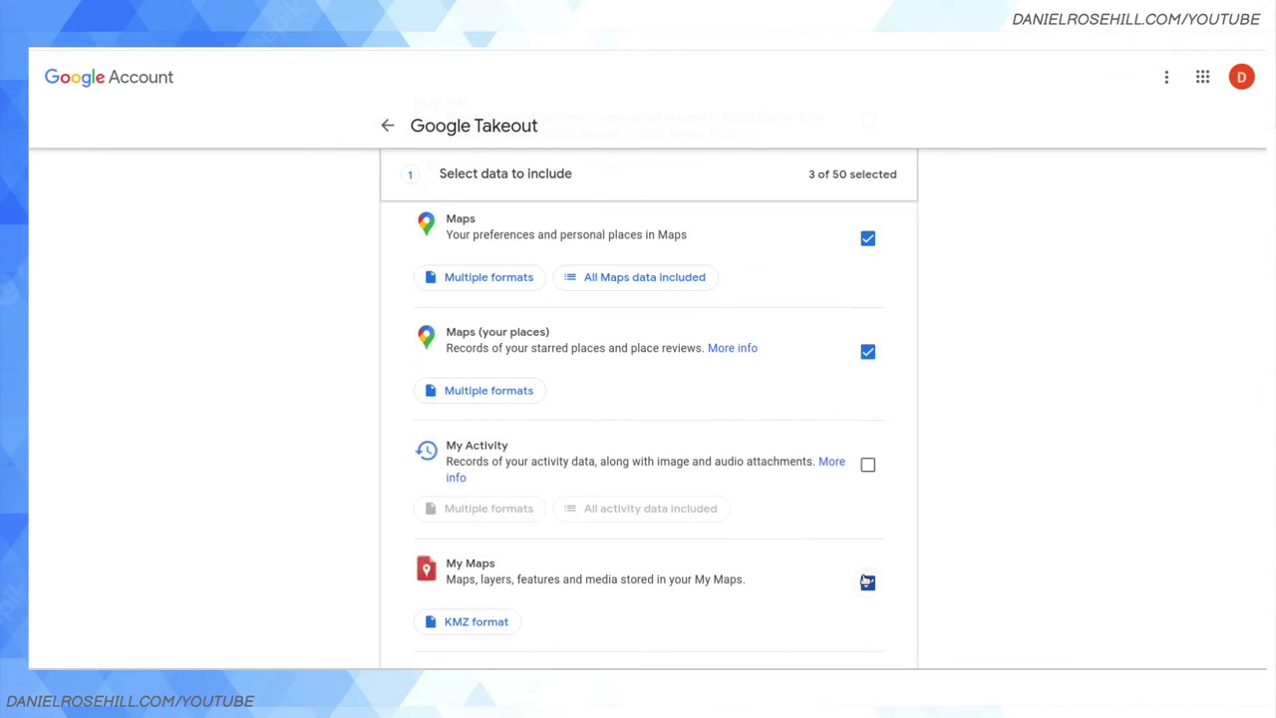
pyautogui.click(868, 581)
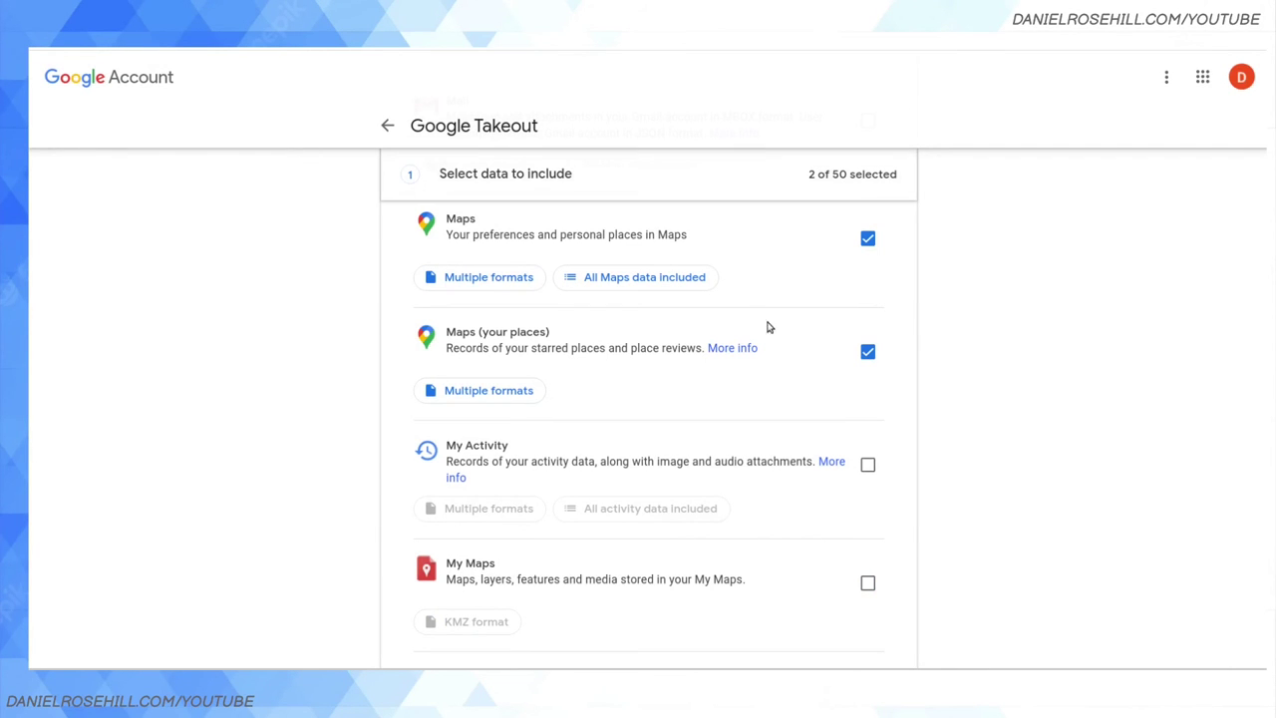
# Read the Maps (your places) note, exclude it, and toggle Maps off and on.
pyautogui.click(743, 348)
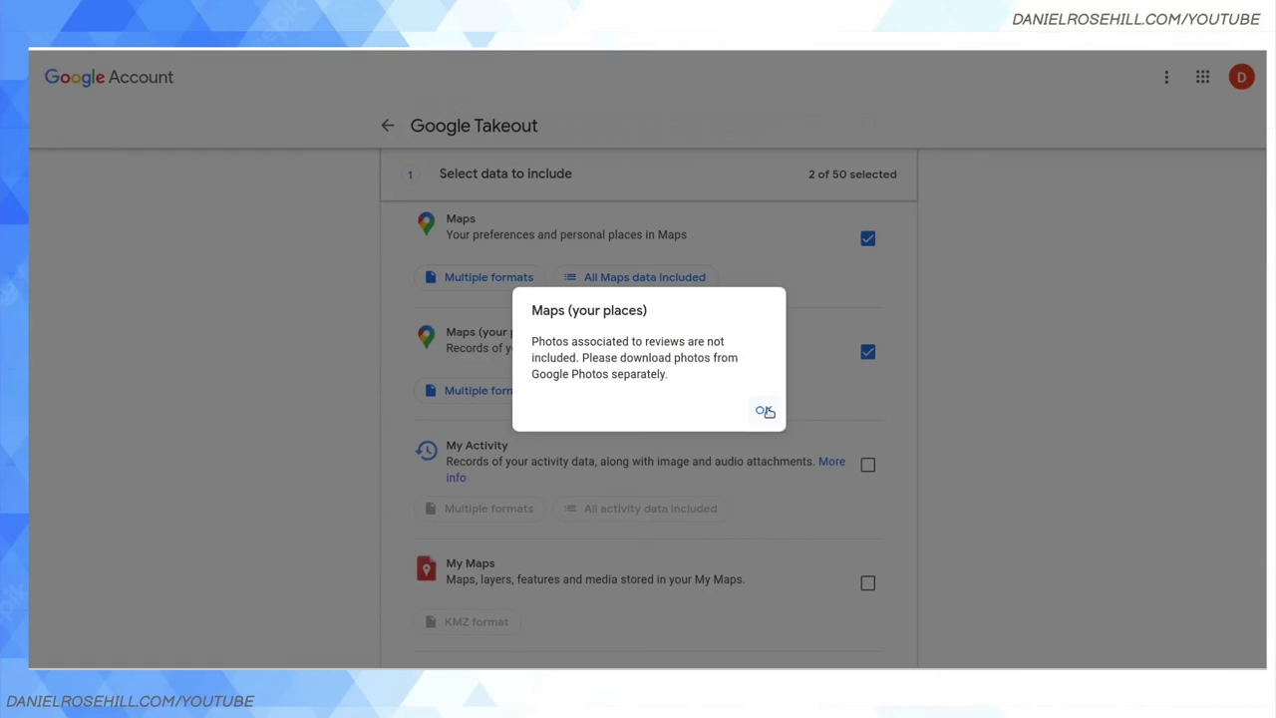
pyautogui.click(764, 410)
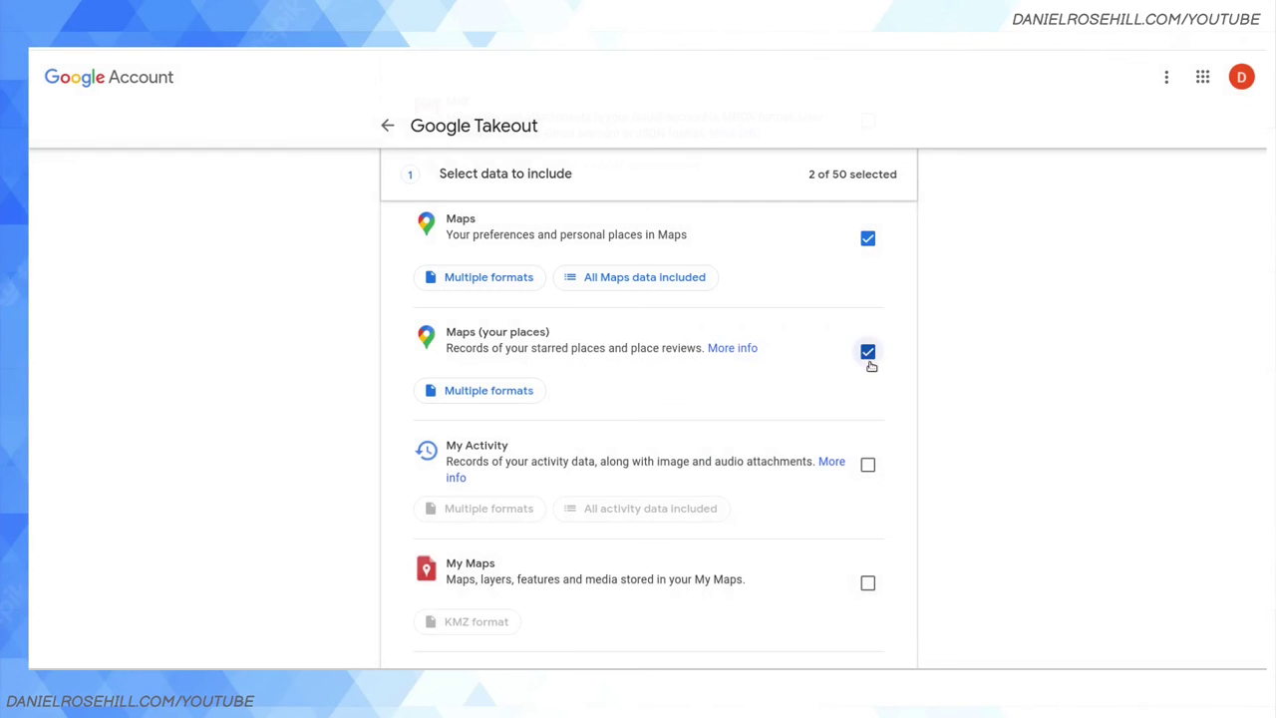
pyautogui.click(868, 355)
pyautogui.click(867, 239)
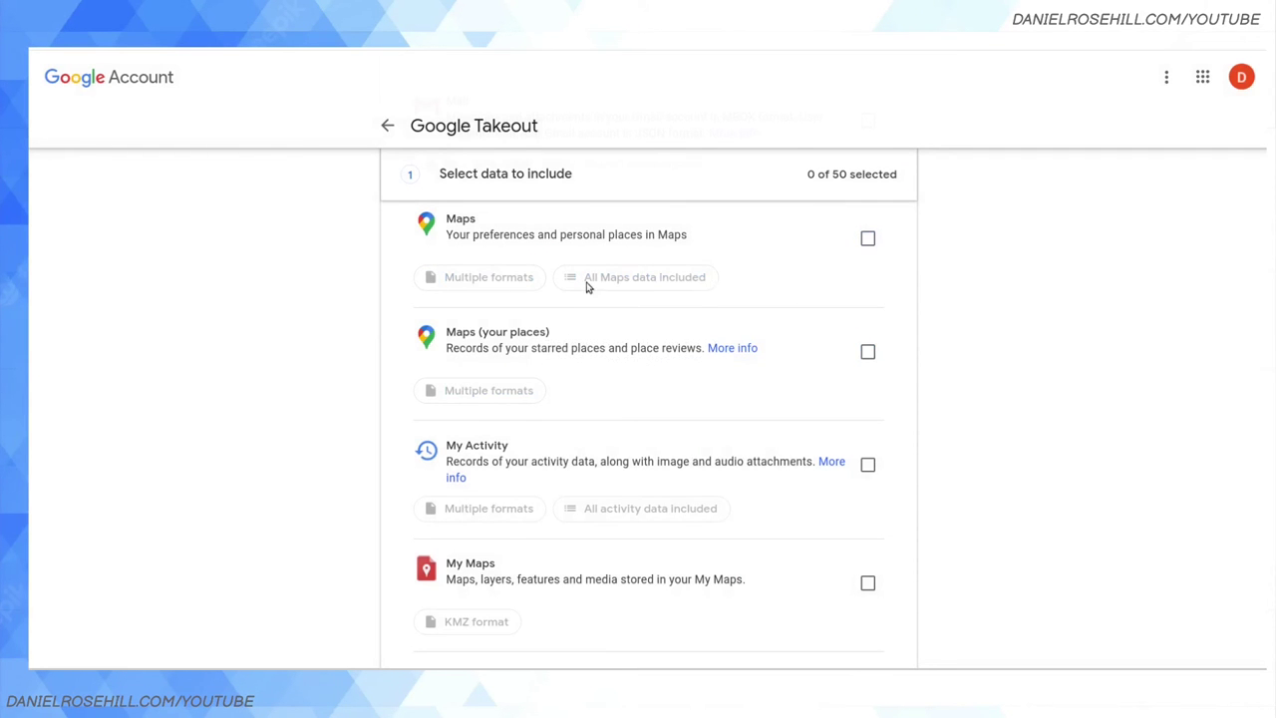
pyautogui.click(868, 239)
# Review the Maps file format options, cancel without changes, and deselect Maps from the export.
pyautogui.click(484, 277)
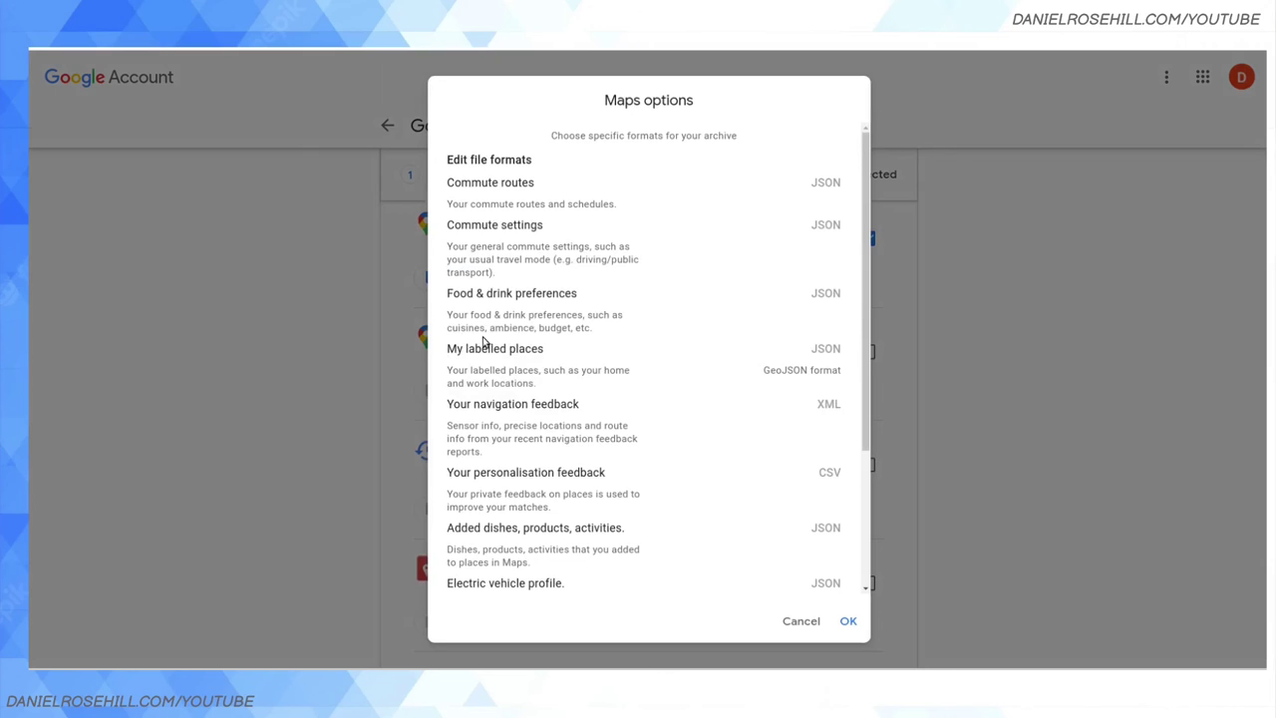
pyautogui.scroll(-1, 485, 341)
pyautogui.scroll(-1, 485, 341)
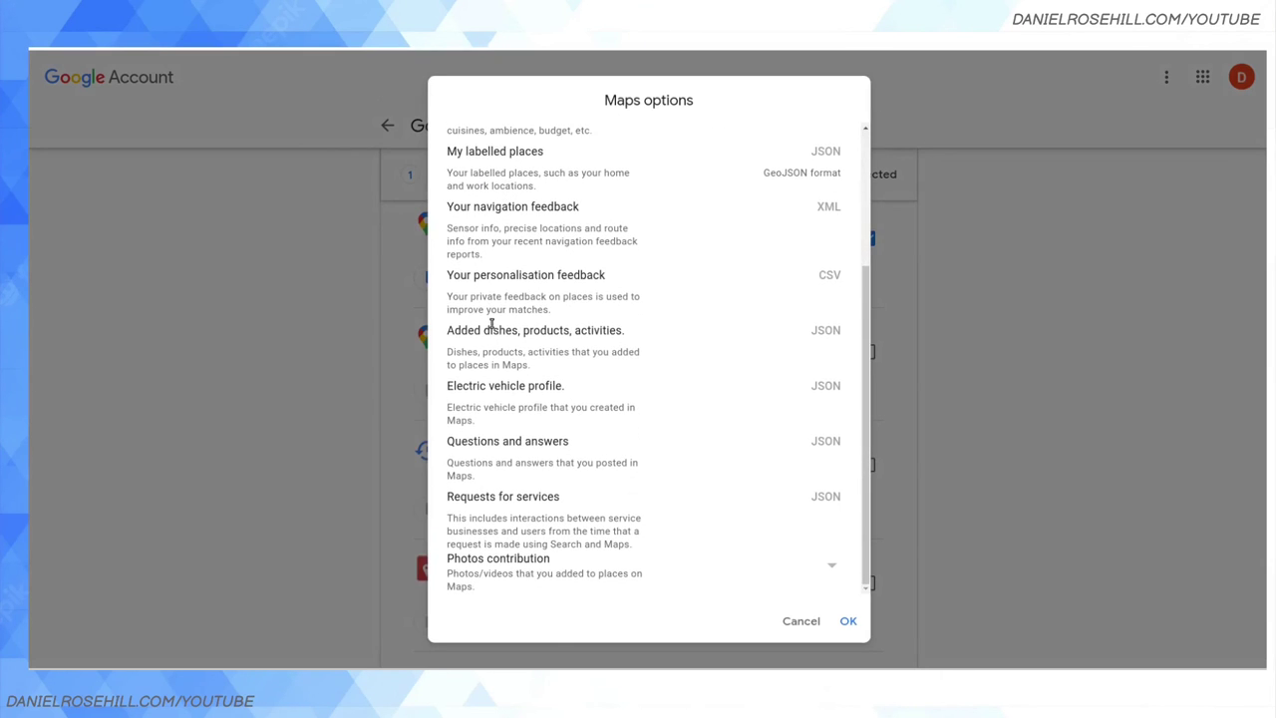
pyautogui.click(797, 623)
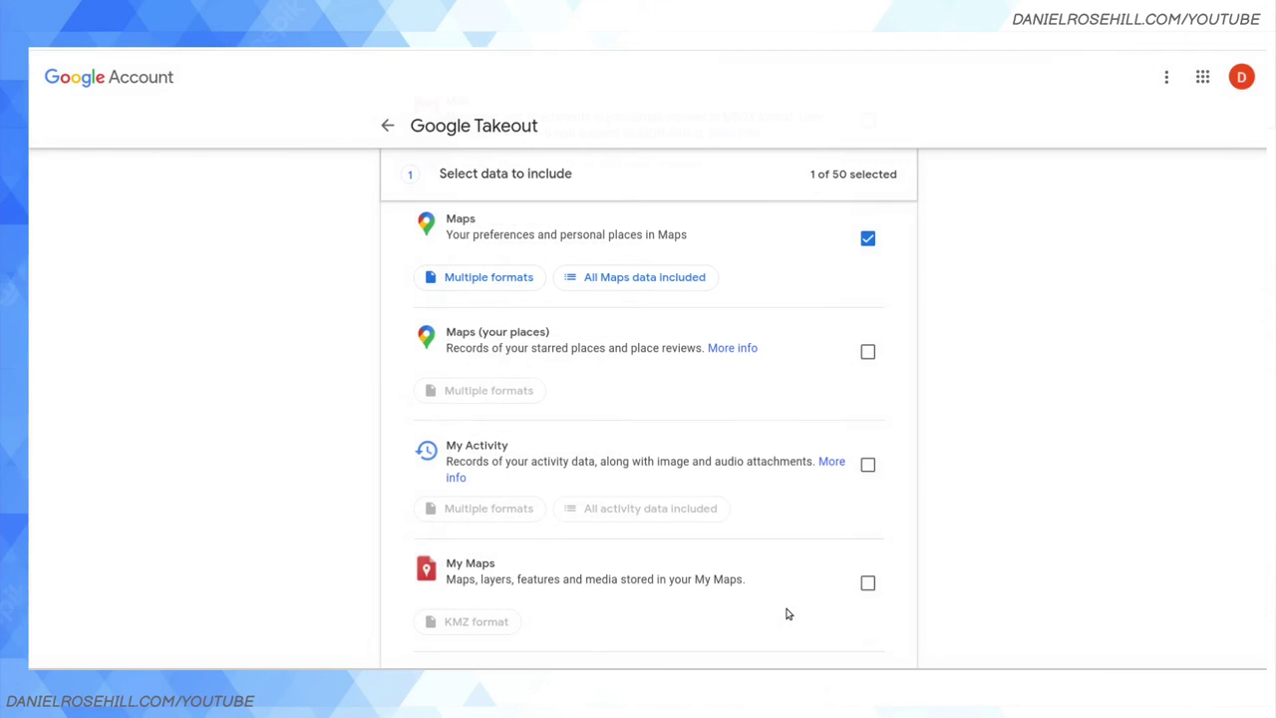
pyautogui.click(866, 240)
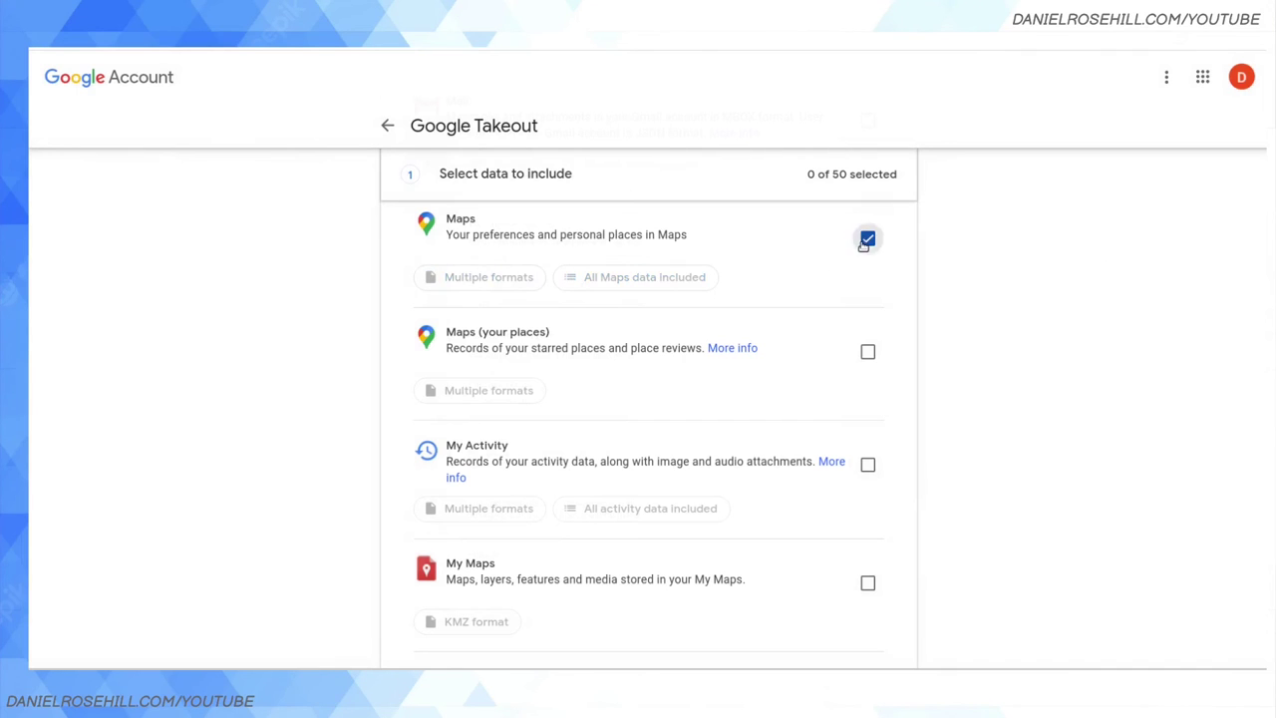
pyautogui.scroll(-4, 963, 314)
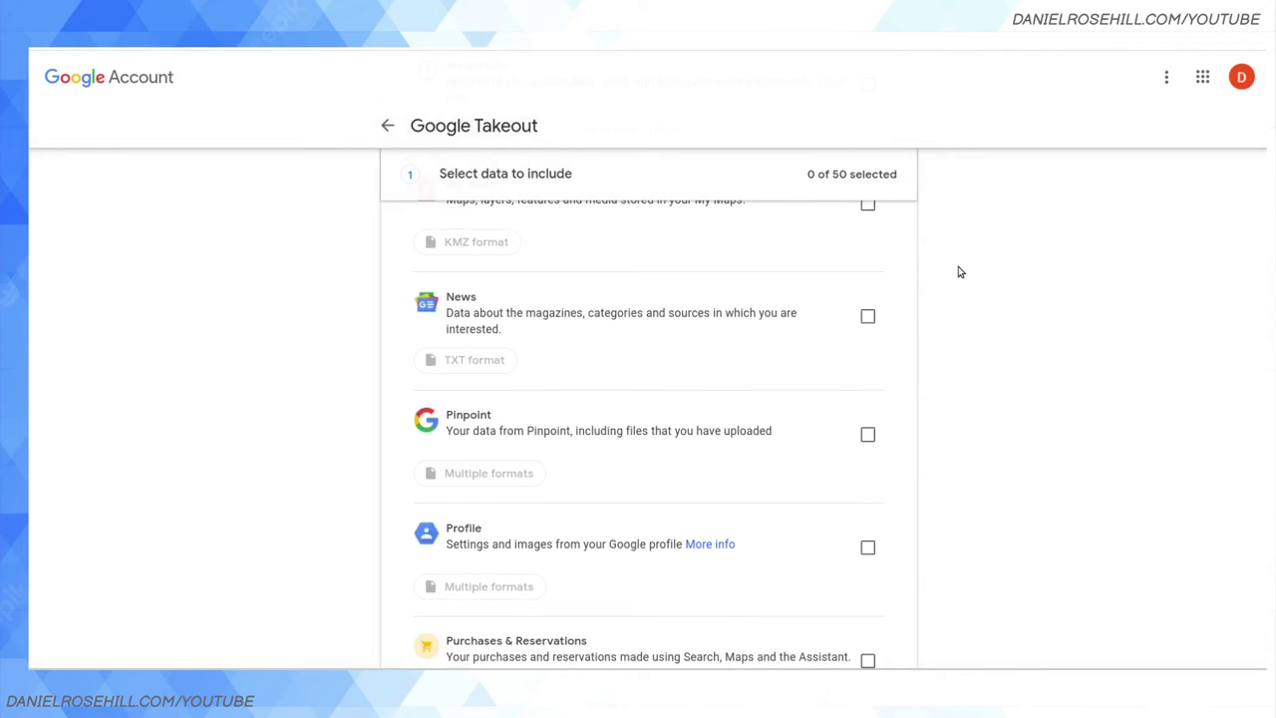
pyautogui.click(865, 317)
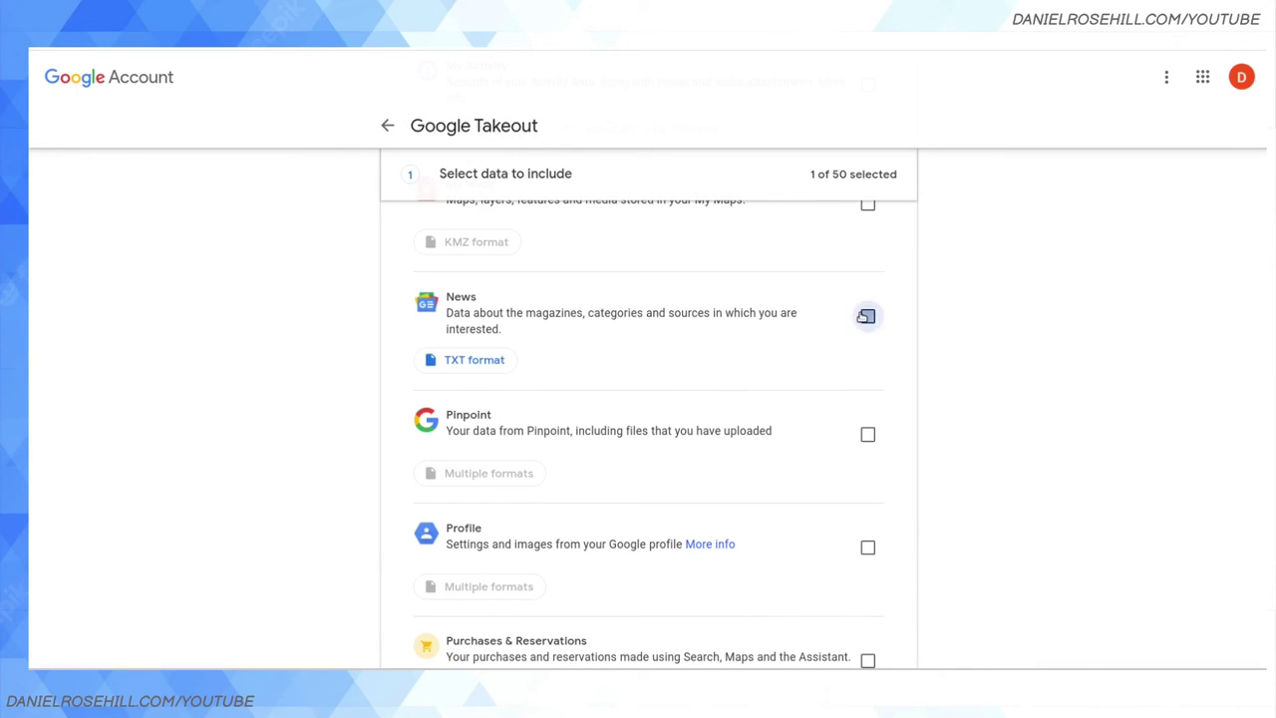
pyautogui.click(434, 361)
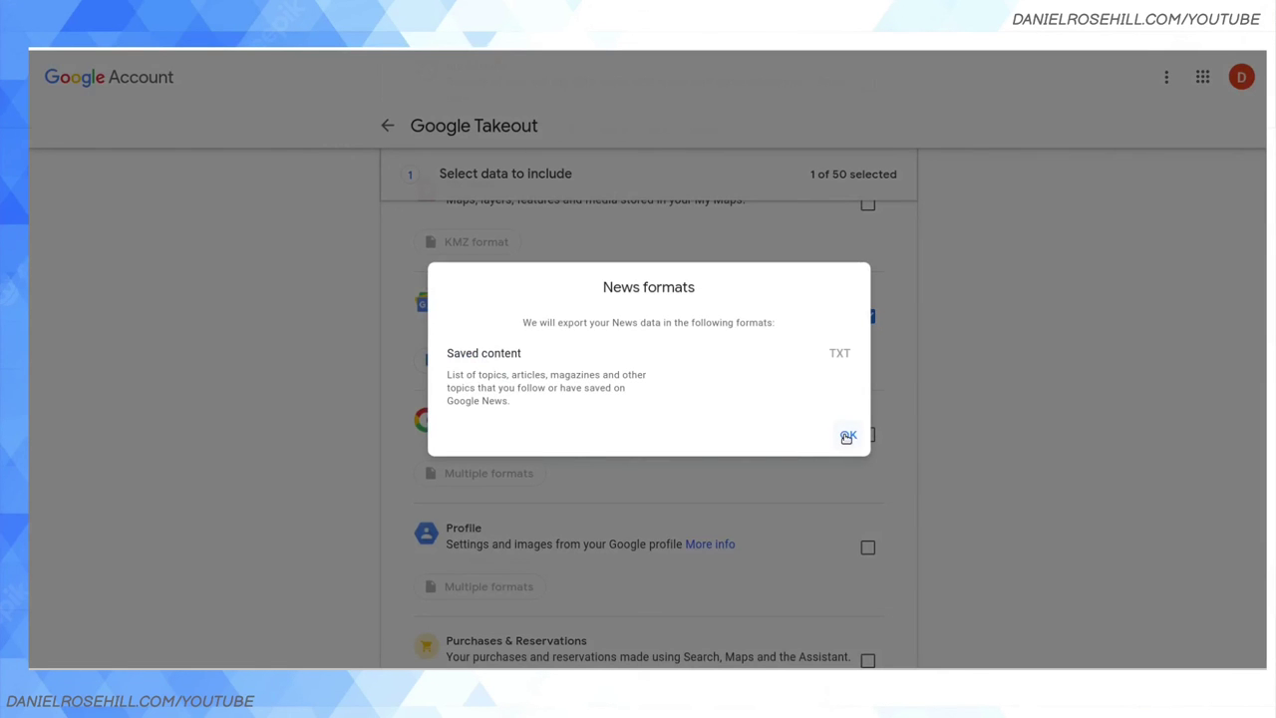
pyautogui.click(847, 437)
pyautogui.click(867, 317)
pyautogui.scroll(-1, 725, 384)
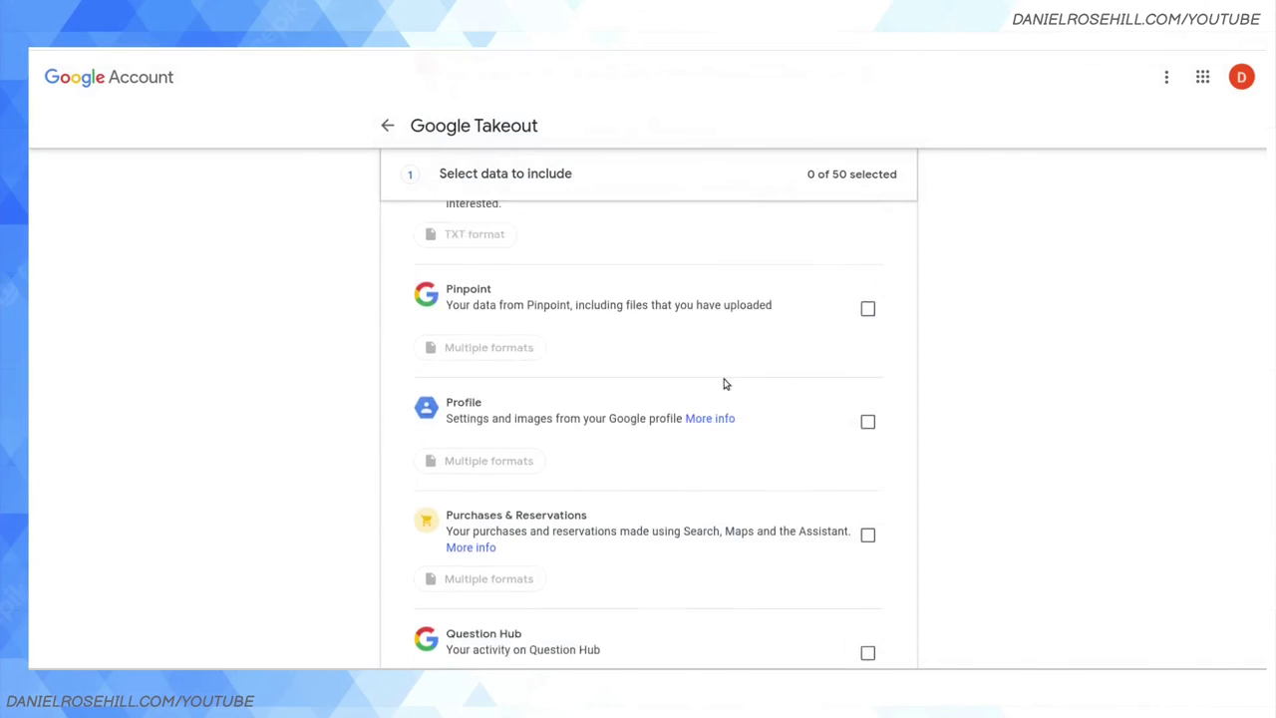
pyautogui.scroll(-1, 725, 384)
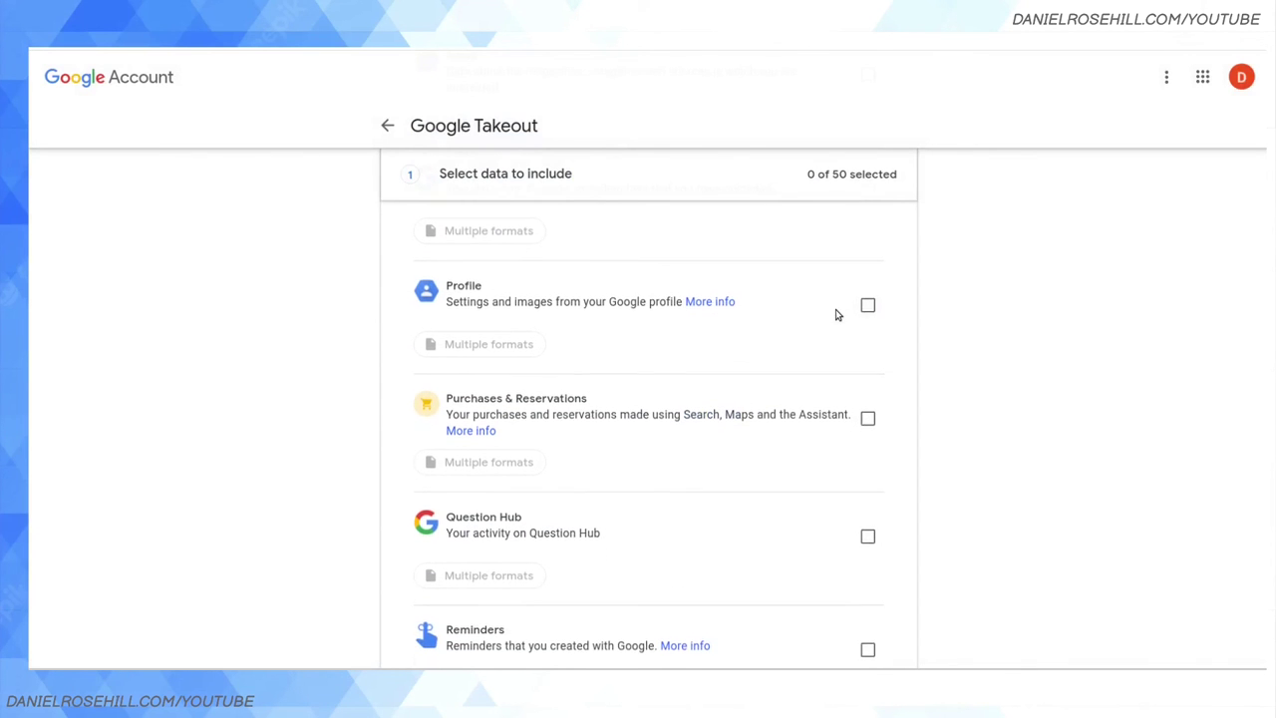
pyautogui.scroll(-1, 836, 313)
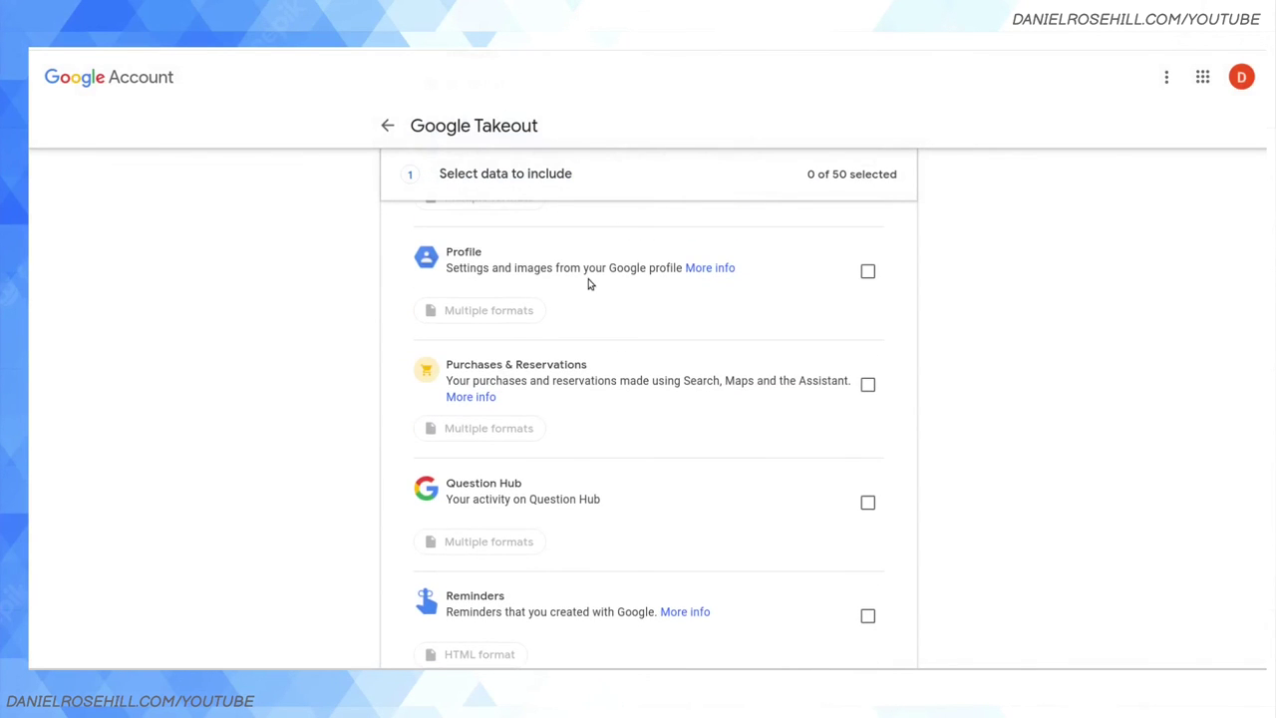
pyautogui.scroll(-4, 773, 317)
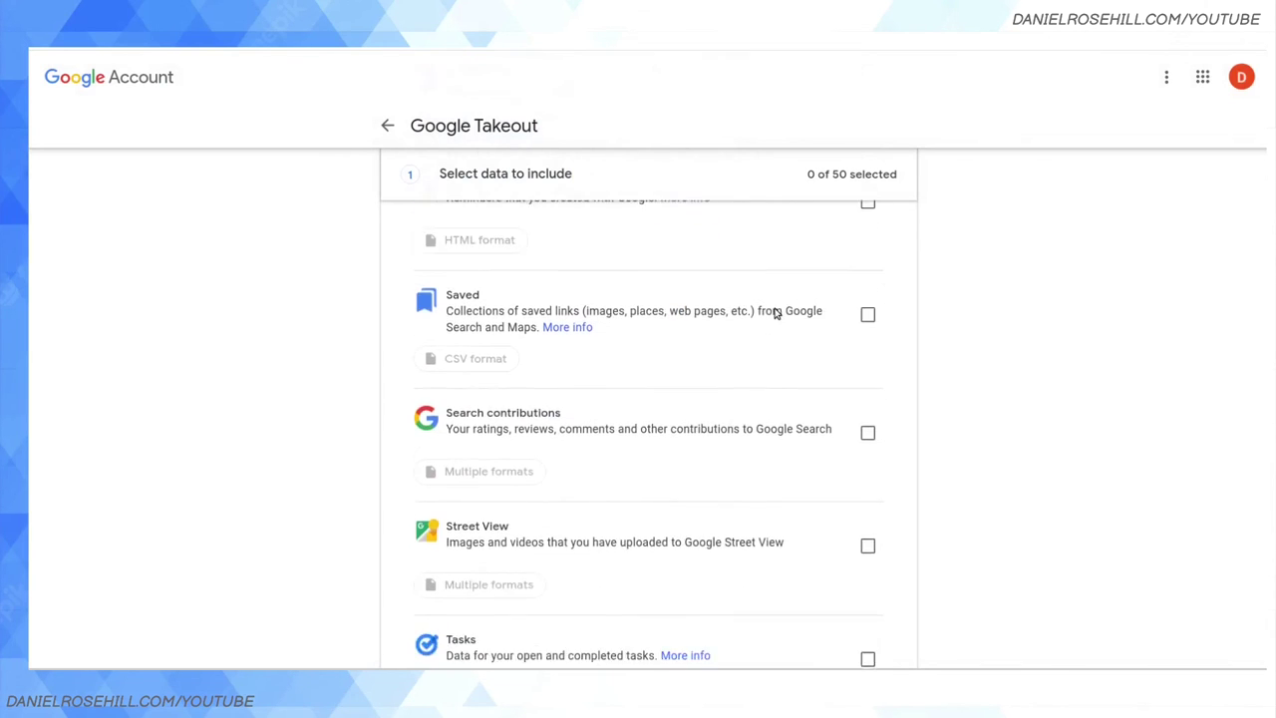
pyautogui.scroll(-3, 776, 313)
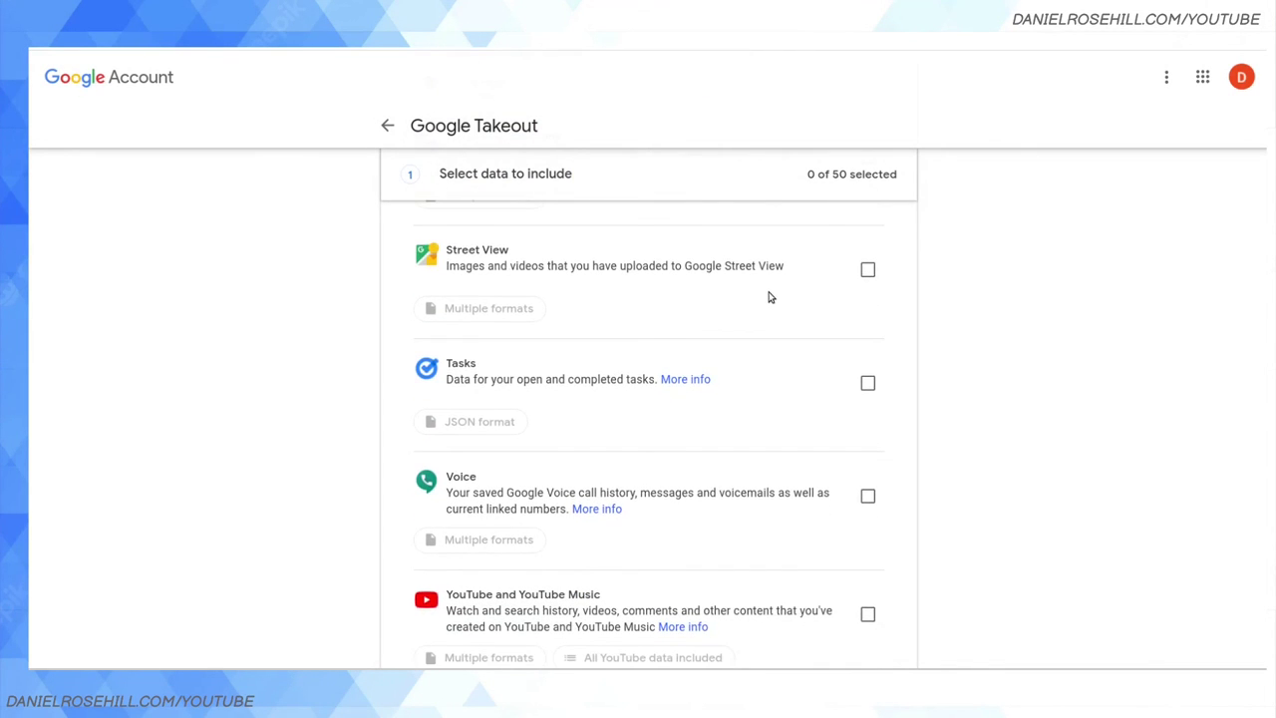
pyautogui.scroll(-2, 769, 297)
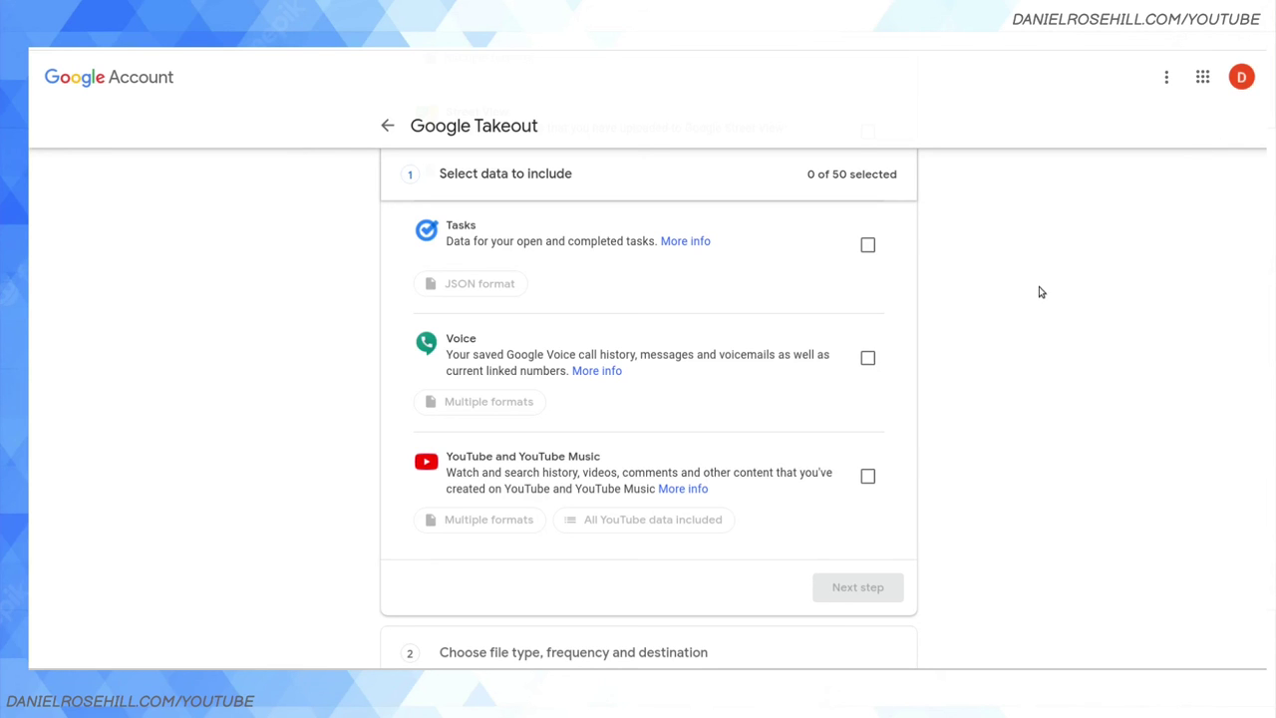
pyautogui.scroll(-2, 1025, 311)
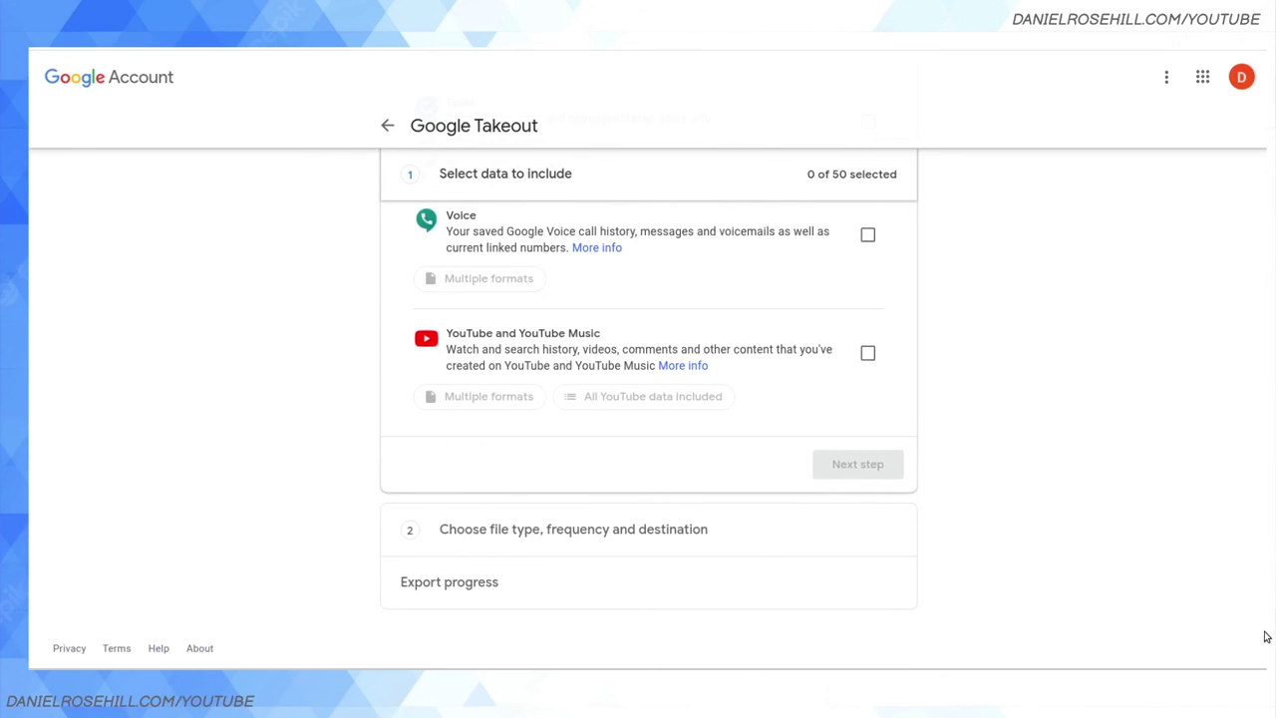
pyautogui.moveTo(1271, 610); pyautogui.dragTo(1192, 634)
pyautogui.moveTo(1270, 618); pyautogui.dragTo(1260, 141)
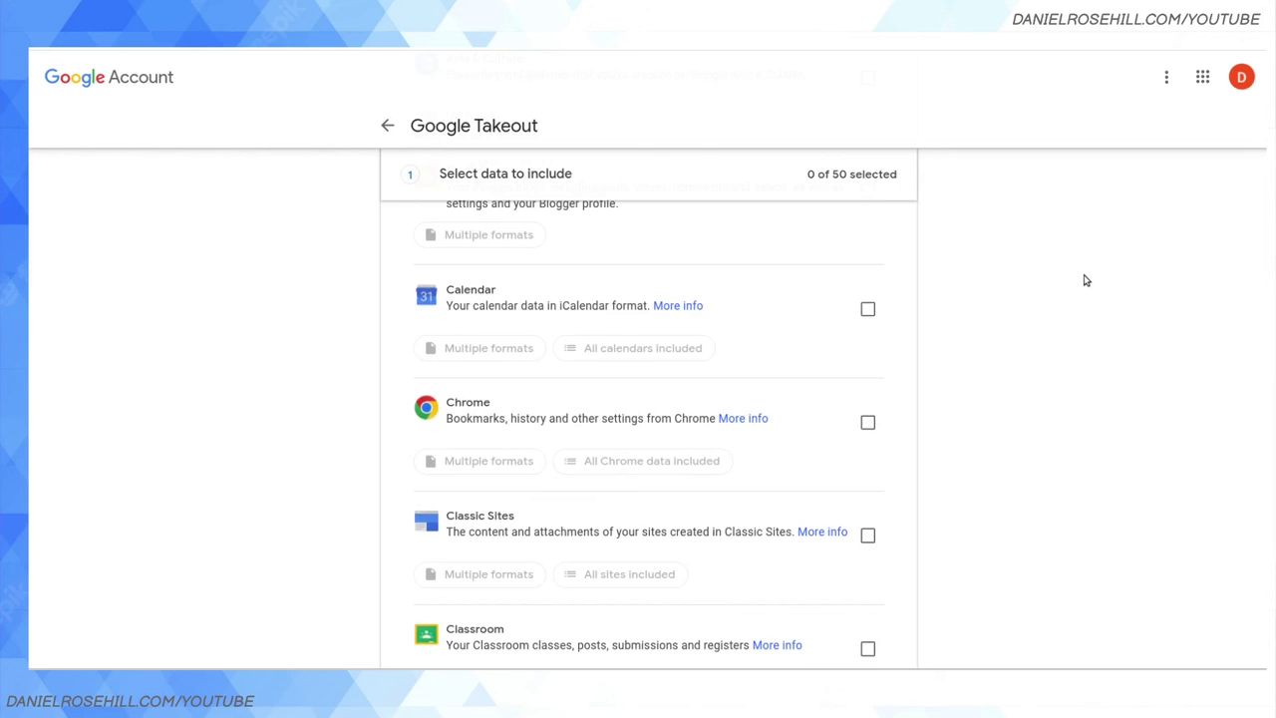
pyautogui.scroll(3, 1087, 278)
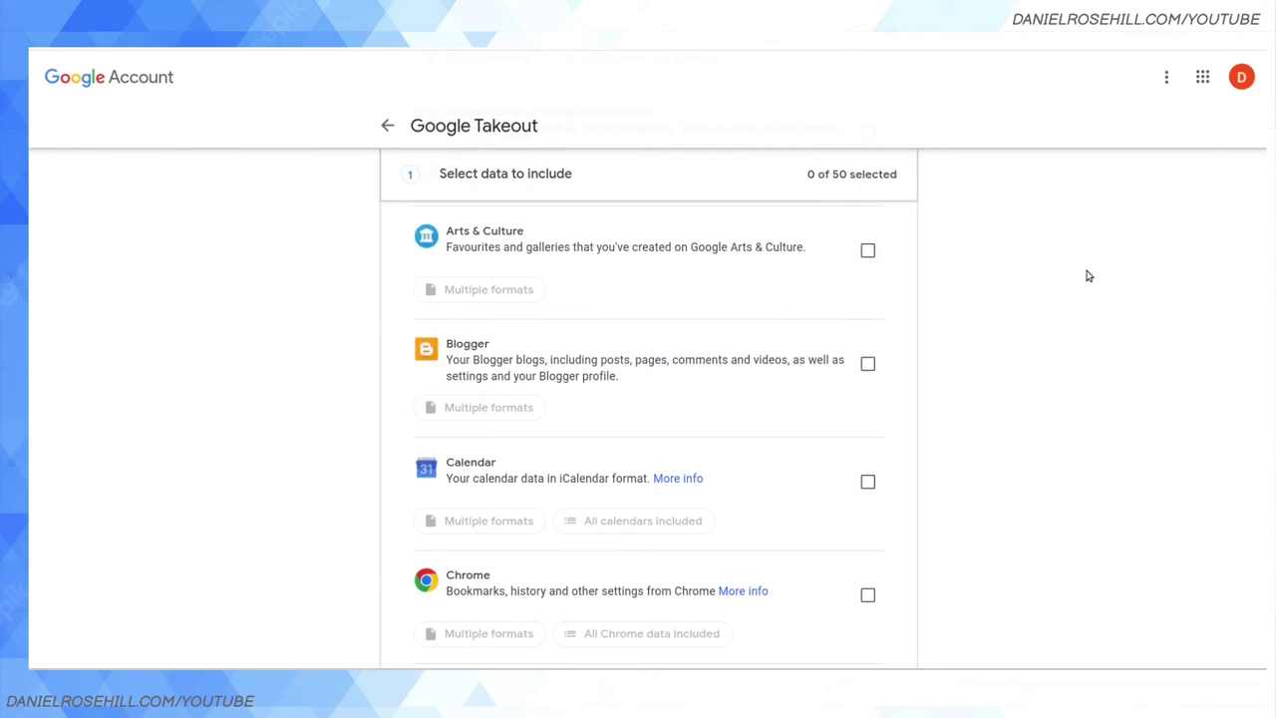
pyautogui.scroll(5, 1089, 277)
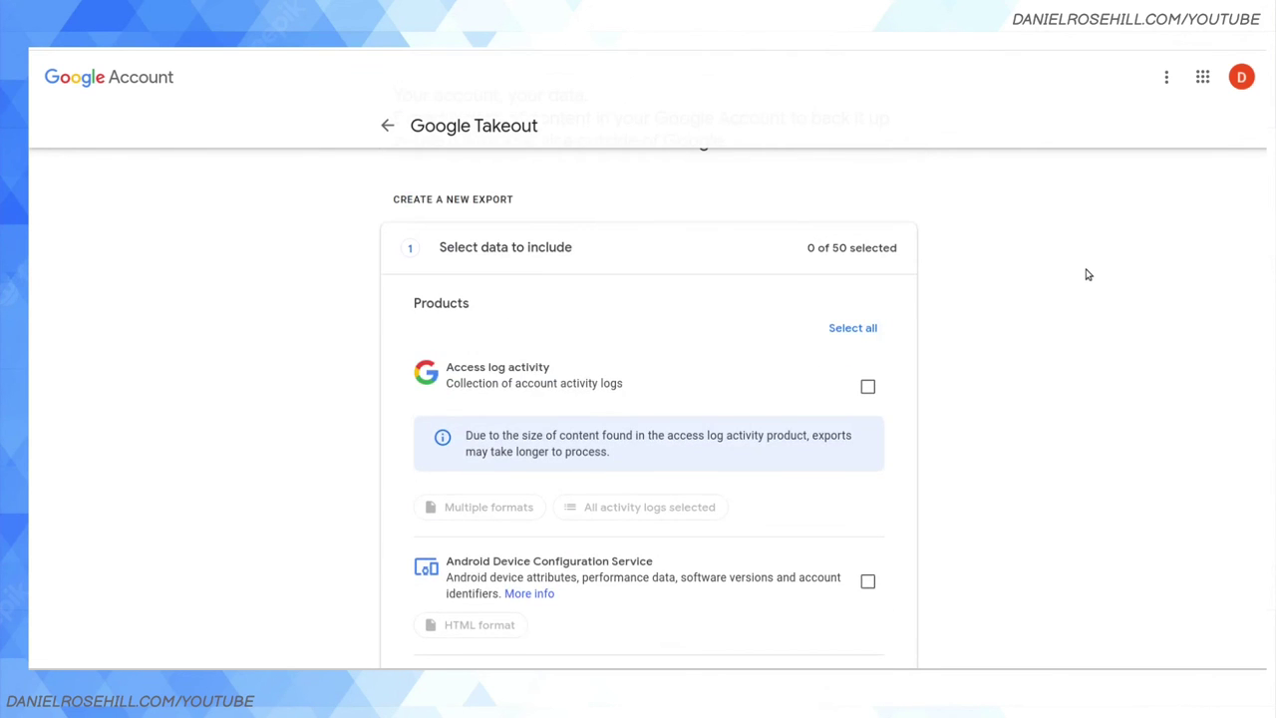
pyautogui.click(854, 328)
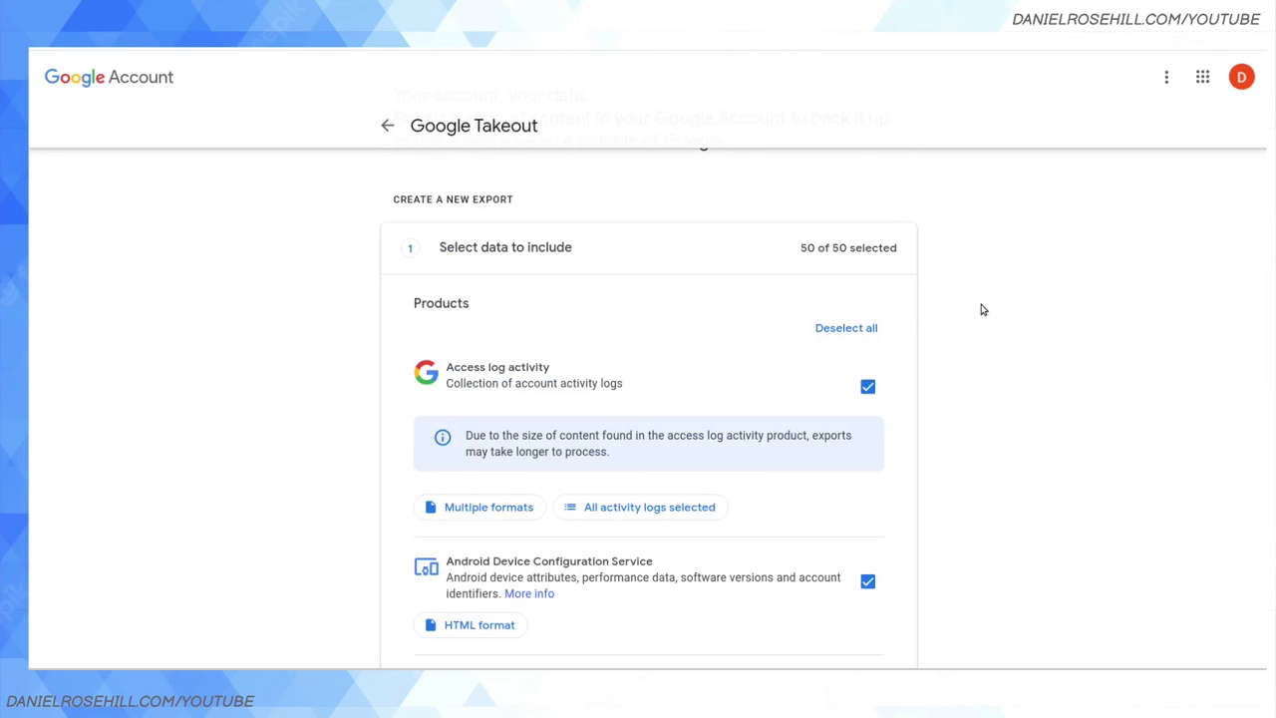
pyautogui.click(871, 329)
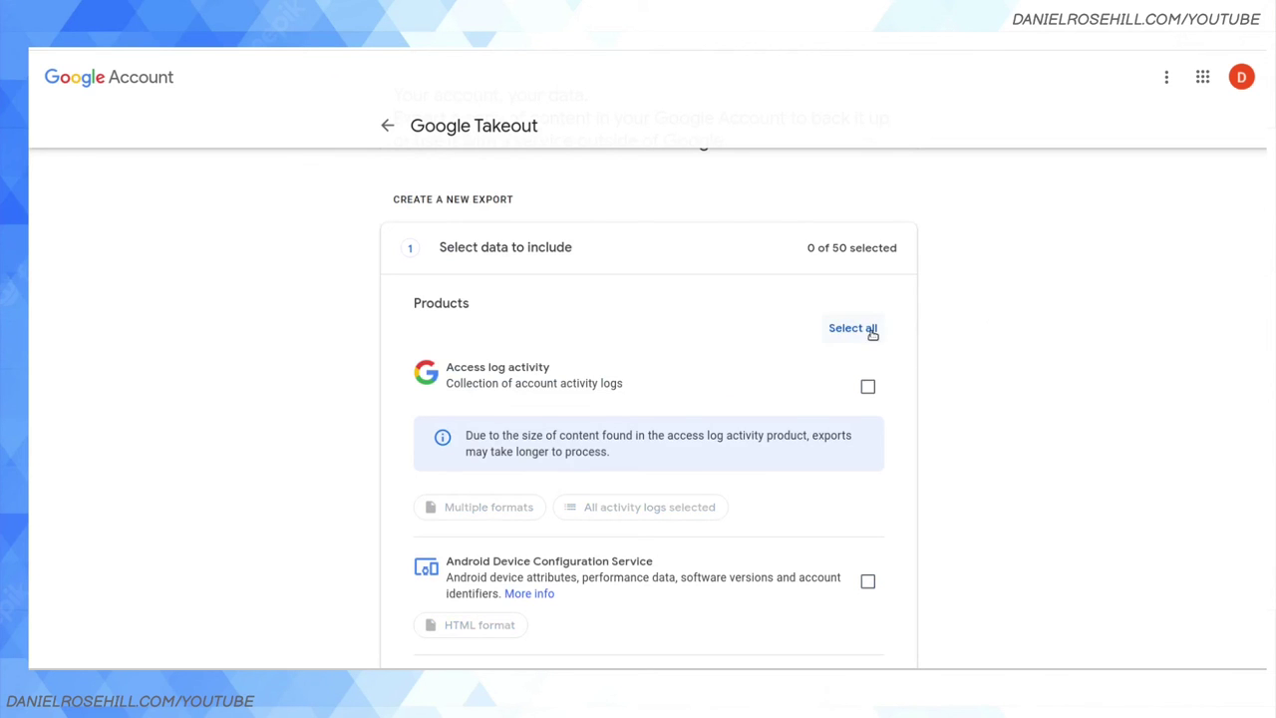
pyautogui.scroll(-4, 868, 389)
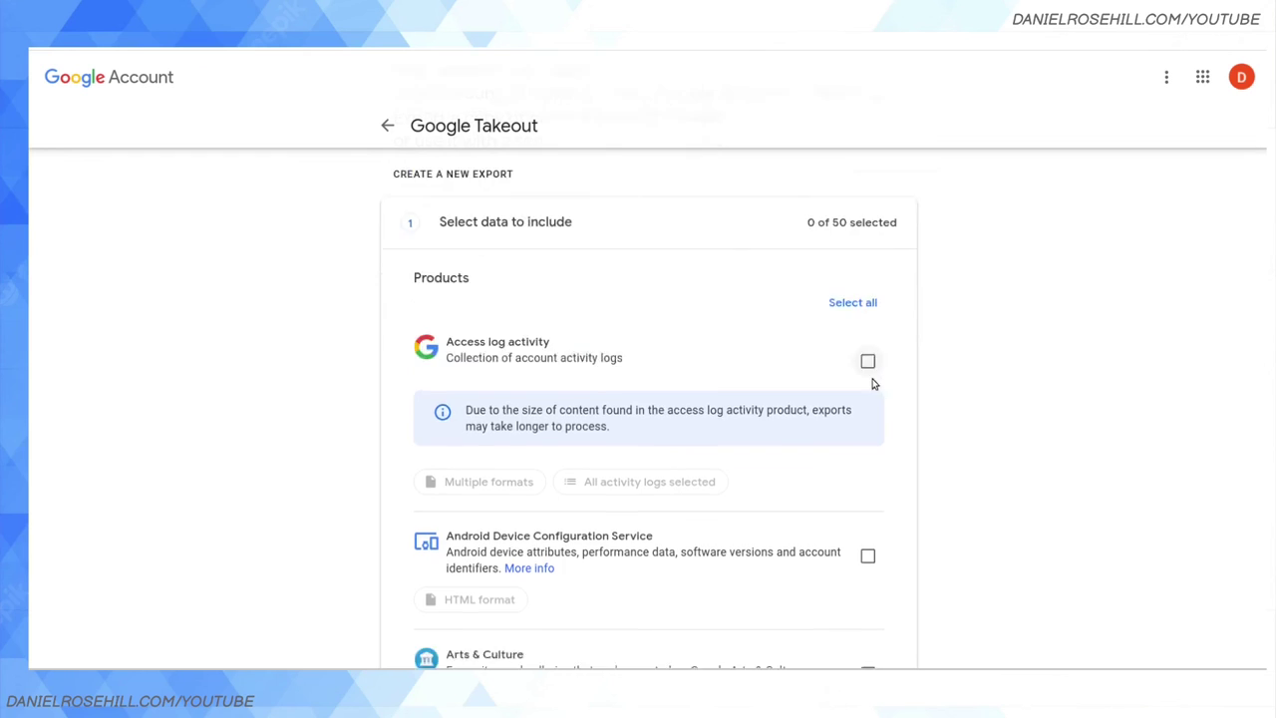
pyautogui.scroll(-1, 877, 370)
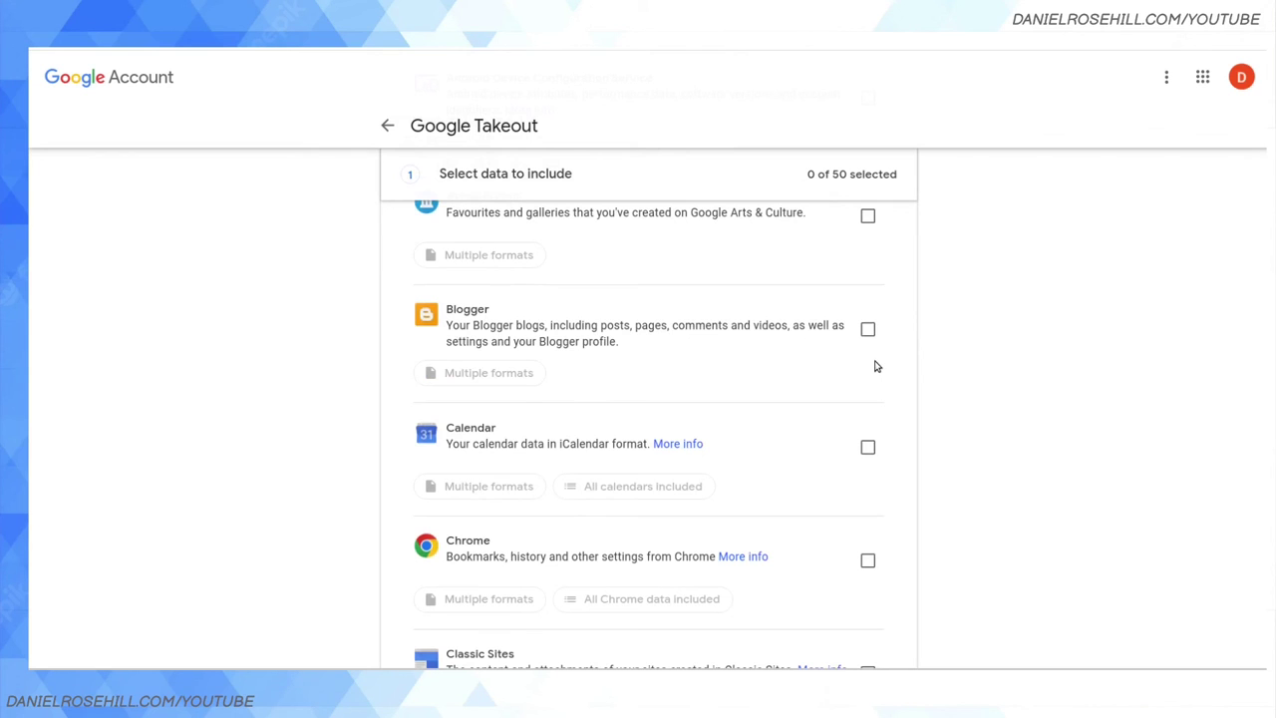
pyautogui.rightClick(513, 336)
pyautogui.click(228, 186)
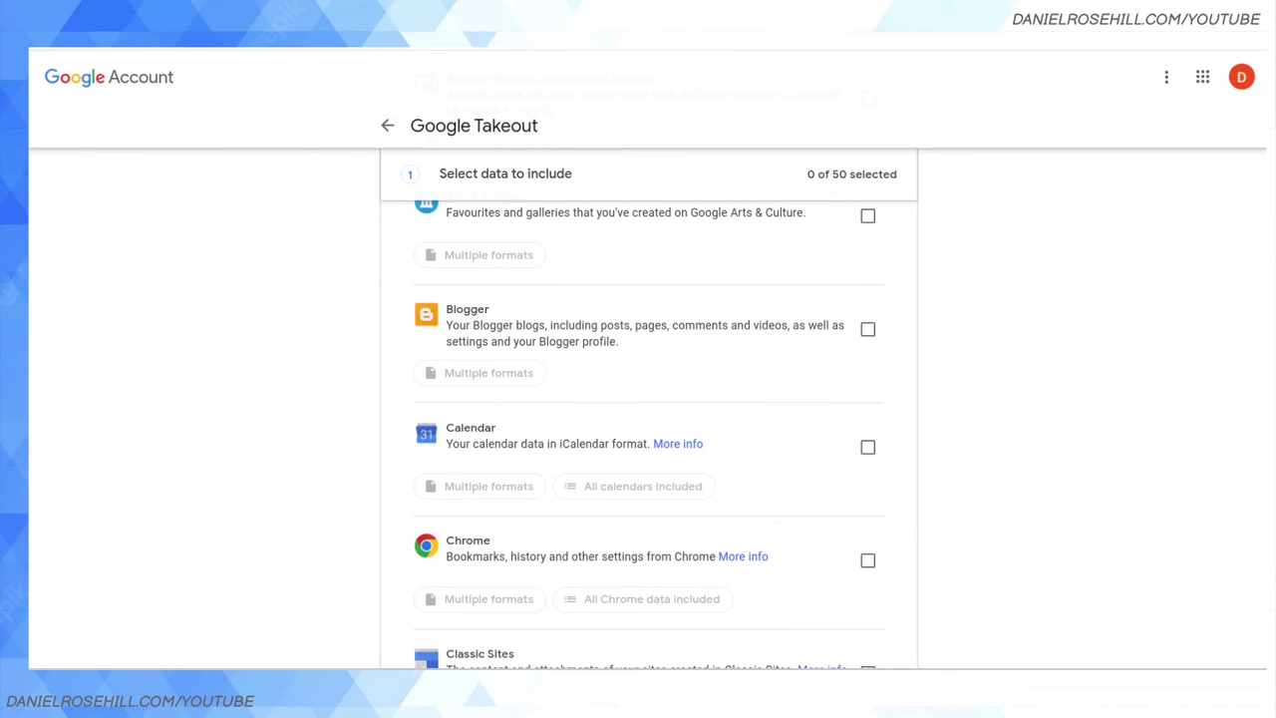